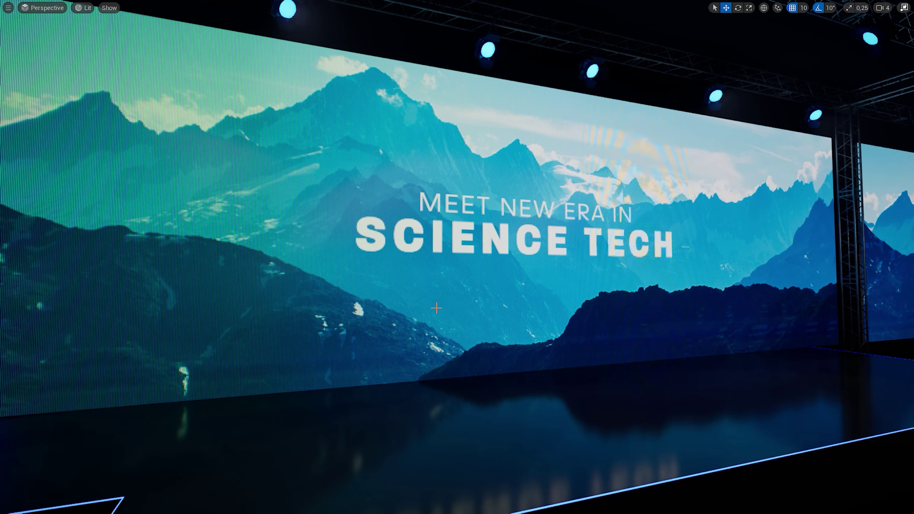
Duplicate the T_LEDScreen_01 texture and name the copy T_LEDScreen_01_Original
{"action": "key", "text": "ctrl+space"}
{"action": "left_click", "coordinate": [369, 401]}
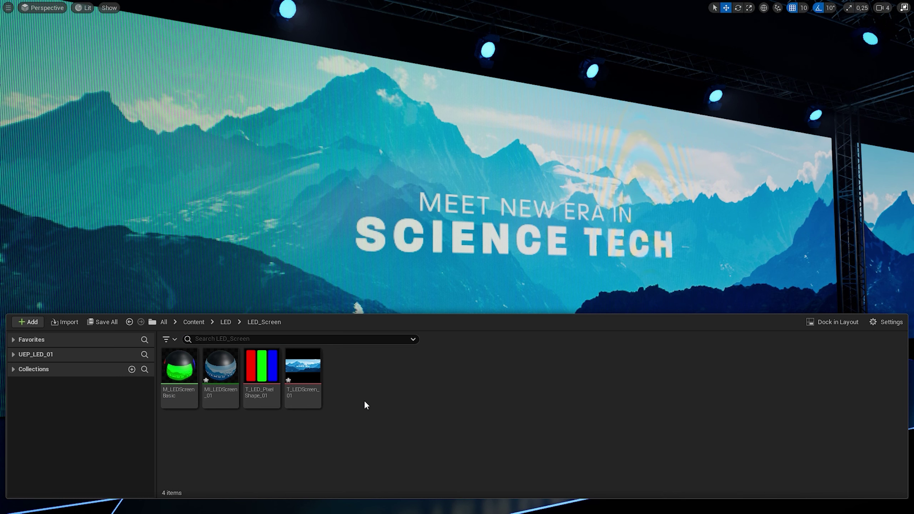
{"action": "mouse_move", "coordinate": [310, 366]}
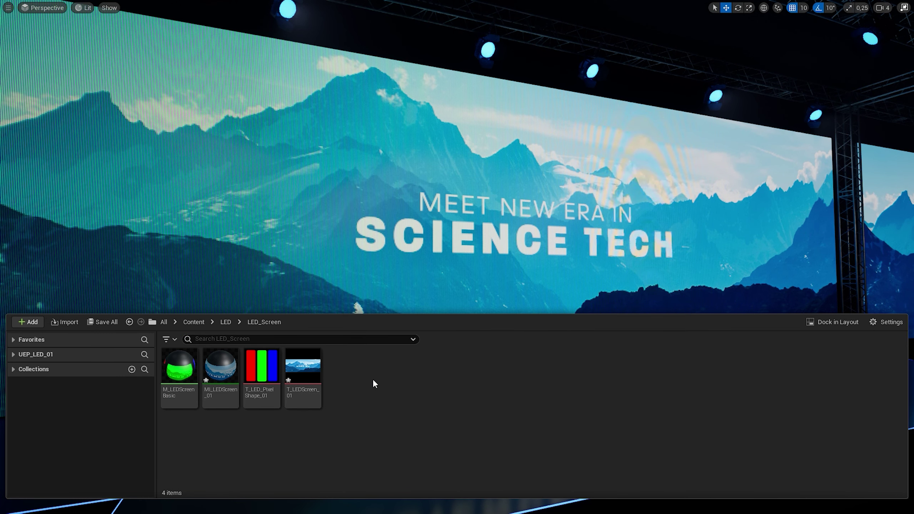
{"action": "right_click", "coordinate": [311, 370]}
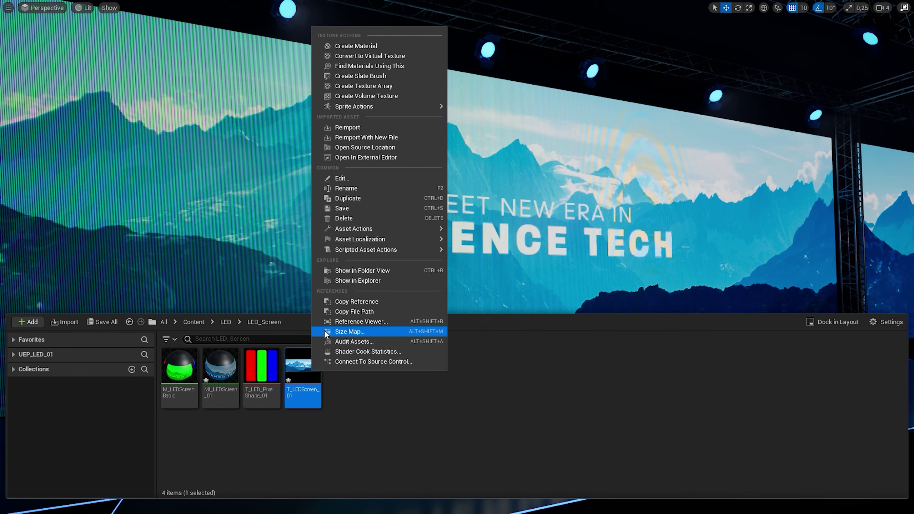
{"action": "left_click", "coordinate": [380, 198]}
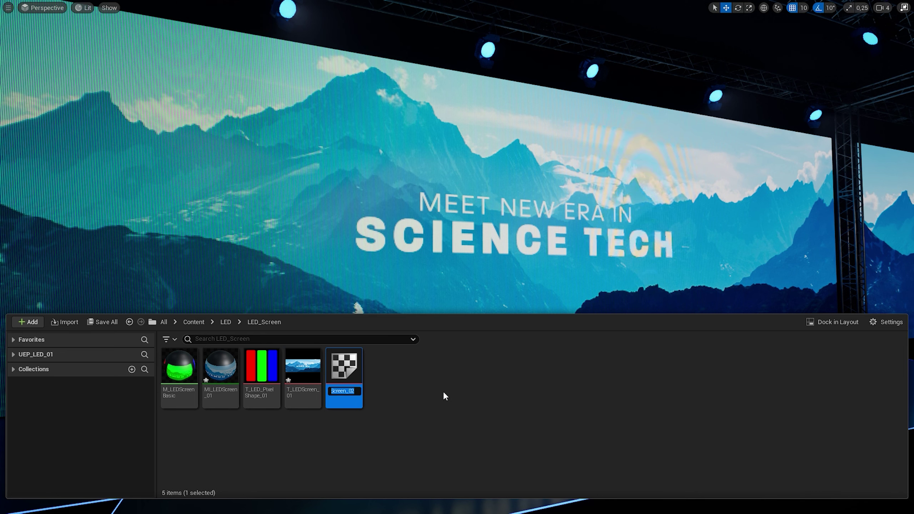
{"action": "key", "text": "Right"}
{"action": "key", "text": "BackSpace"}
{"action": "type", "text": "1_Original"}
{"action": "key", "text": "Return"}
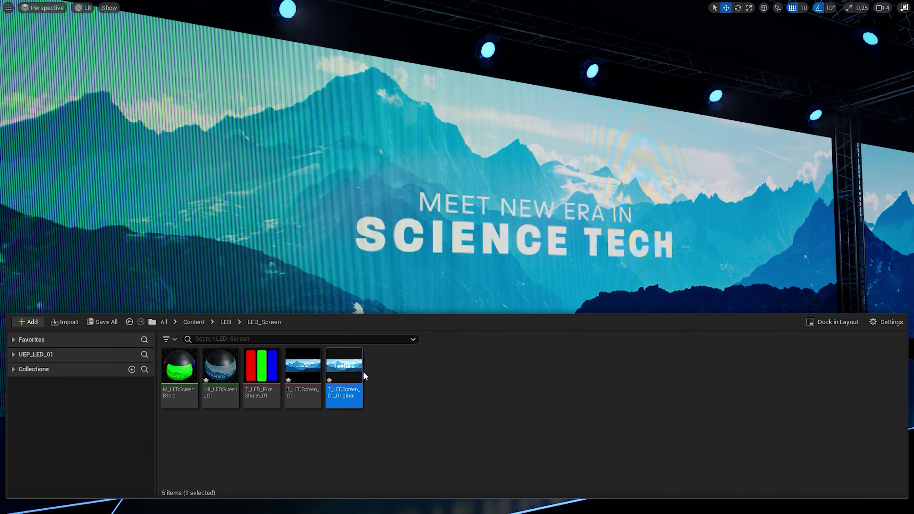
Restore the copy's Maximum Texture Size to full 2048 and its Filter from Nearest to default
{"action": "double_click", "coordinate": [340, 365]}
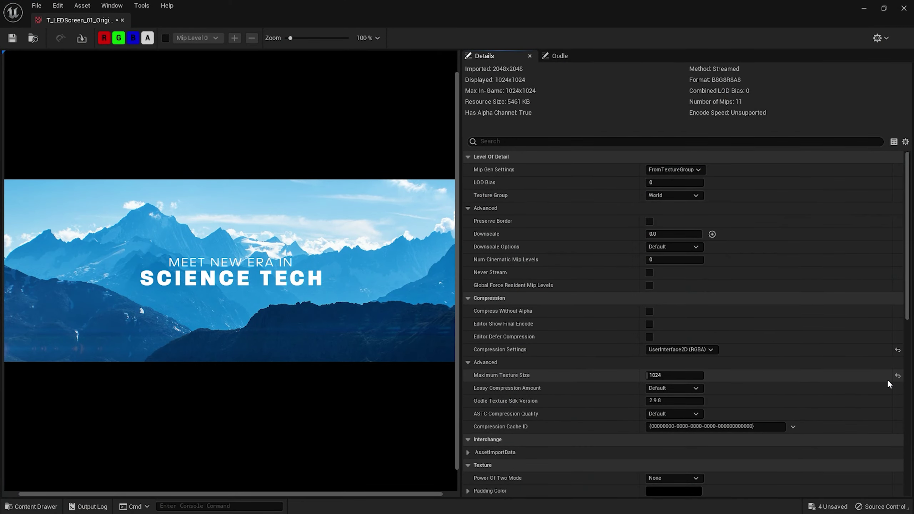
{"action": "left_click", "coordinate": [898, 377]}
{"action": "scroll", "coordinate": [835, 360], "scroll_direction": "down", "scroll_amount": 7}
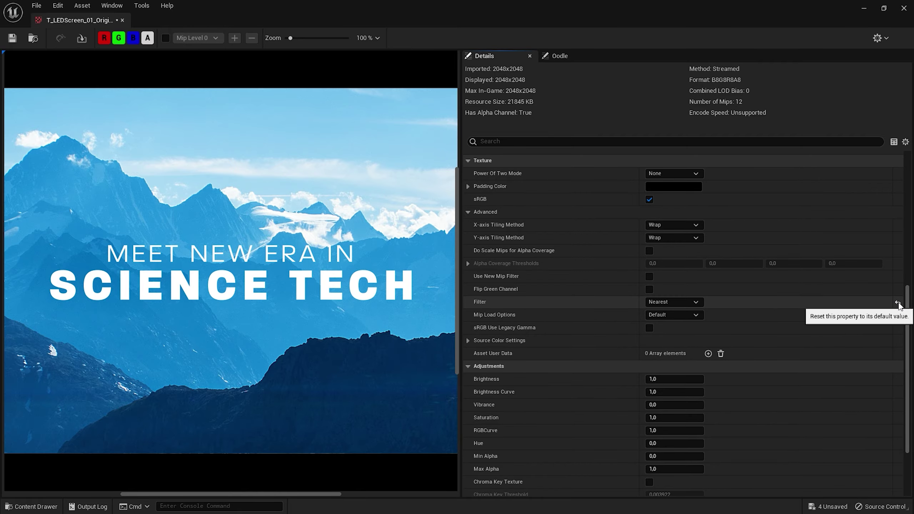
{"action": "left_click", "coordinate": [898, 303]}
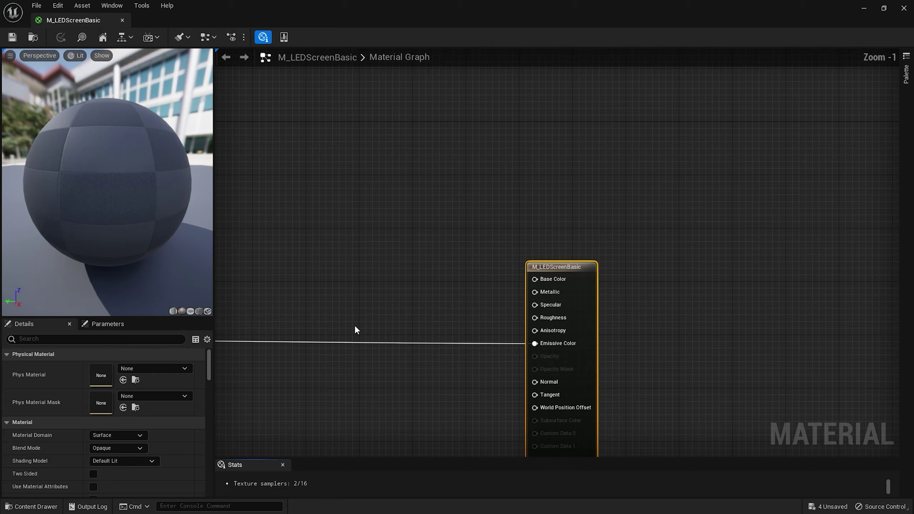
Add T_LEDScreen_01_Original to the graph as the ScreenTextureOriginal texture parameter
{"action": "scroll", "coordinate": [351, 293], "scroll_direction": "down", "scroll_amount": 1}
{"action": "right_click_drag", "start_coordinate": [352, 293], "coordinate": [687, 320]}
{"action": "right_click_drag", "start_coordinate": [477, 270], "coordinate": [644, 304]}
{"action": "scroll", "coordinate": [655, 293], "scroll_direction": "down", "scroll_amount": 4}
{"action": "scroll", "coordinate": [558, 272], "scroll_direction": "up", "scroll_amount": 2}
{"action": "scroll", "coordinate": [537, 246], "scroll_direction": "up", "scroll_amount": 1}
{"action": "right_click_drag", "start_coordinate": [538, 247], "coordinate": [562, 306]}
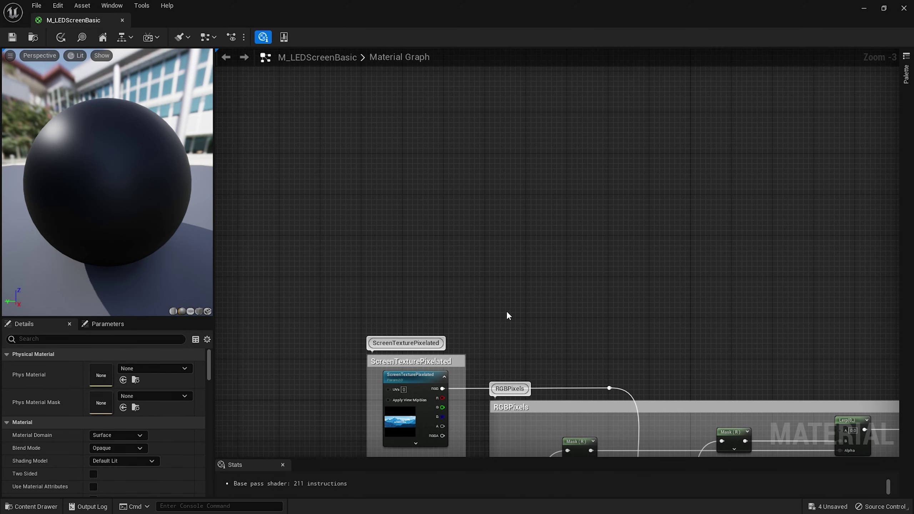
{"action": "key", "text": "ctrl+space"}
{"action": "left_click_drag", "start_coordinate": [341, 387], "coordinate": [423, 239]}
{"action": "scroll", "coordinate": [423, 239], "scroll_direction": "up", "scroll_amount": 3}
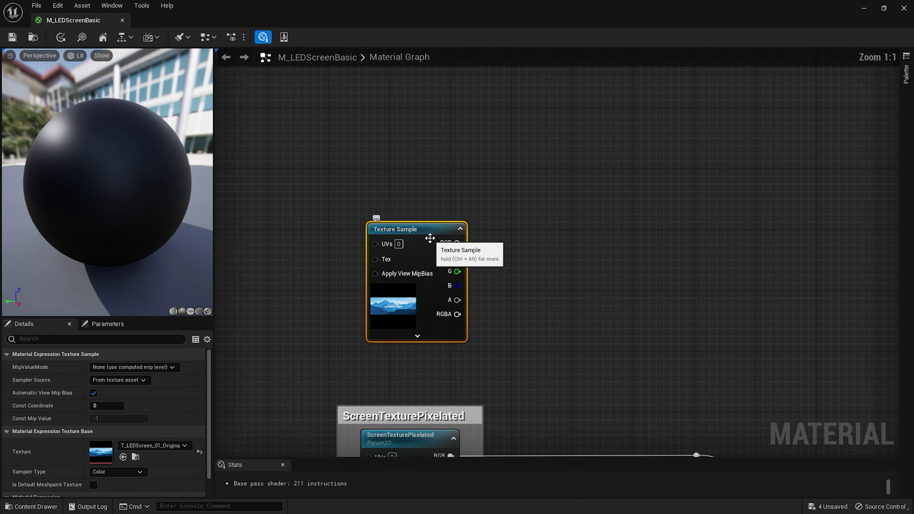
{"action": "right_click", "coordinate": [429, 238]}
{"action": "left_click", "coordinate": [492, 278]}
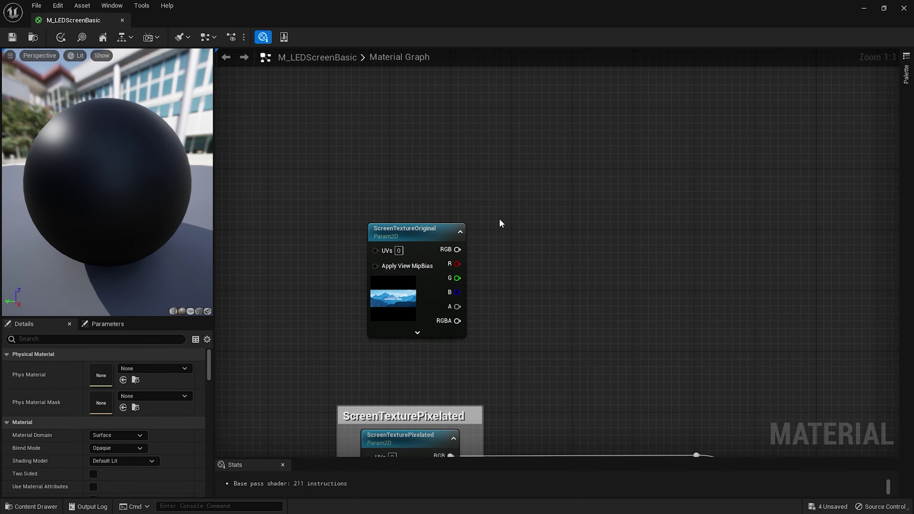
Wrap the ScreenTextureOriginal node in a comment titled ScreenTextureOriginal
{"action": "left_click_drag", "start_coordinate": [350, 355], "coordinate": [378, 351]}
{"action": "type", "text": "c"}
{"action": "type", "text": "ScreenTextureOriginal"}
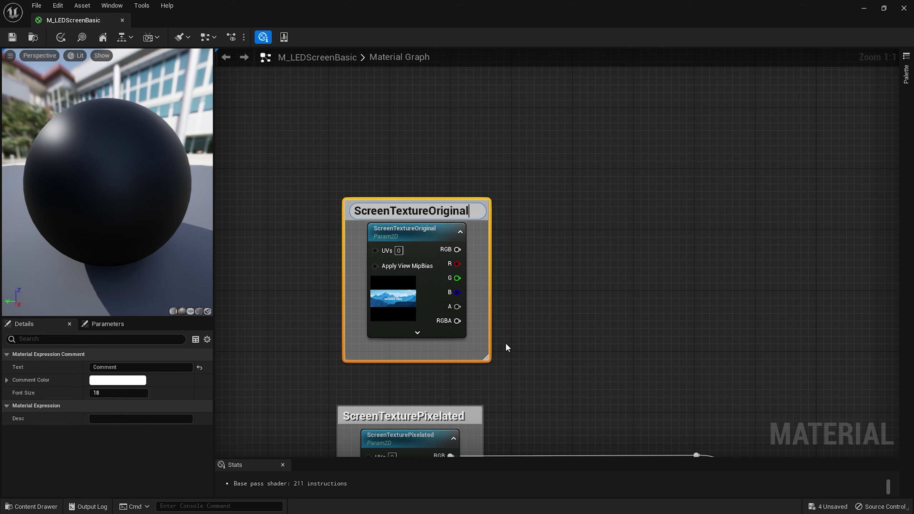
{"action": "key", "text": "Return"}
Add a Fresnel node and set its BaseReflectFractionIn to 0
{"action": "scroll", "coordinate": [488, 237], "scroll_direction": "down", "scroll_amount": 1}
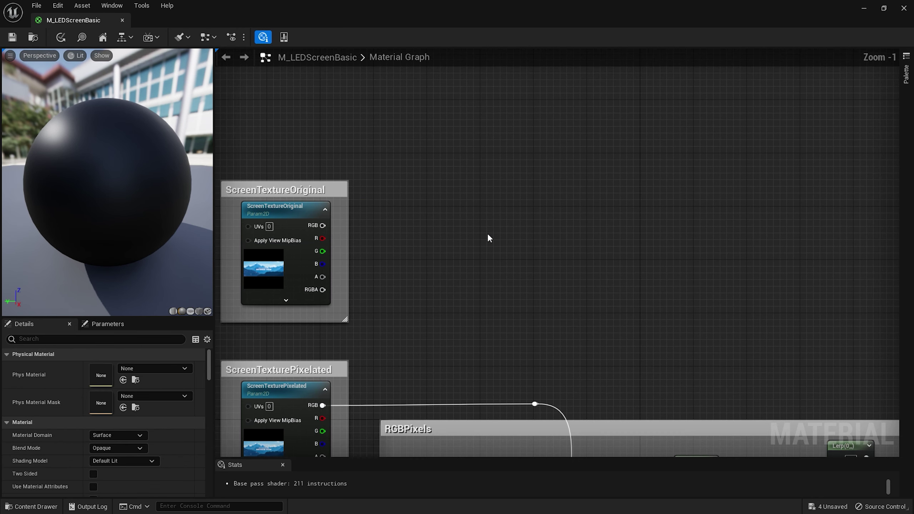
{"action": "right_click", "coordinate": [488, 249]}
{"action": "type", "text": "fresnel"}
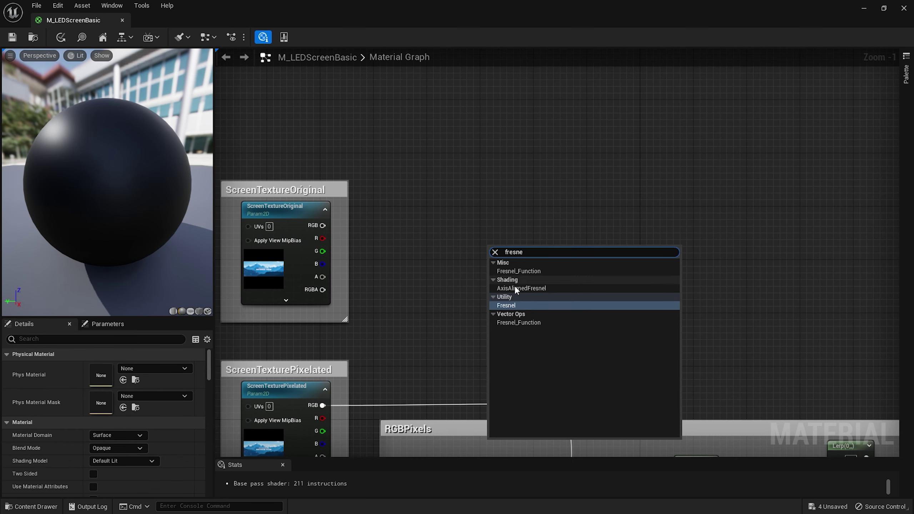
{"action": "left_click", "coordinate": [522, 300]}
{"action": "left_click_drag", "start_coordinate": [534, 267], "coordinate": [561, 242]}
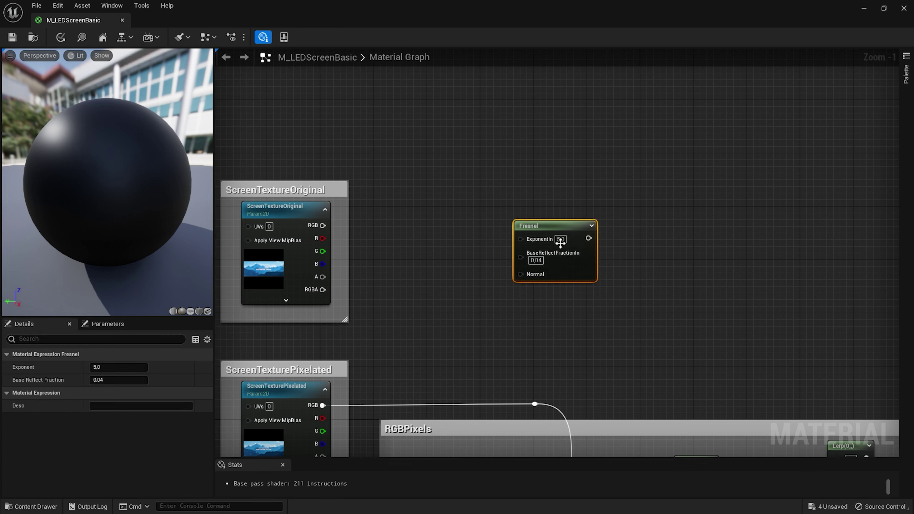
{"action": "left_click", "coordinate": [540, 261]}
{"action": "type", "text": "0"}
{"action": "left_click", "coordinate": [546, 302]}
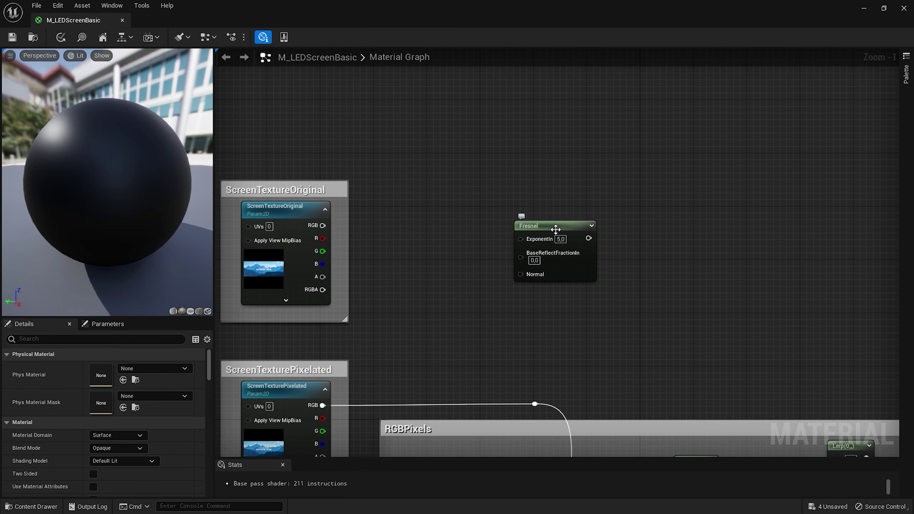
Preview the Fresnel output alone on a cube, then stop previewing it
{"action": "right_click", "coordinate": [556, 231]}
{"action": "left_click", "coordinate": [597, 250]}
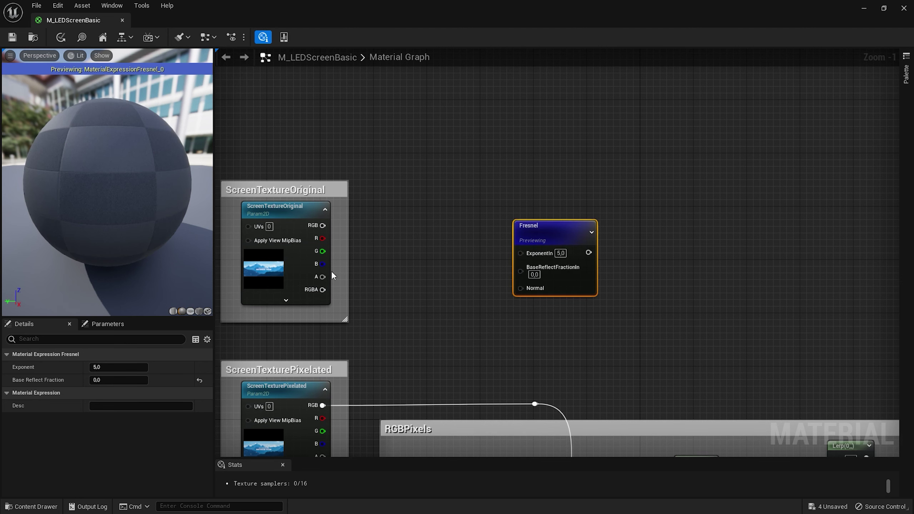
{"action": "left_click", "coordinate": [191, 311]}
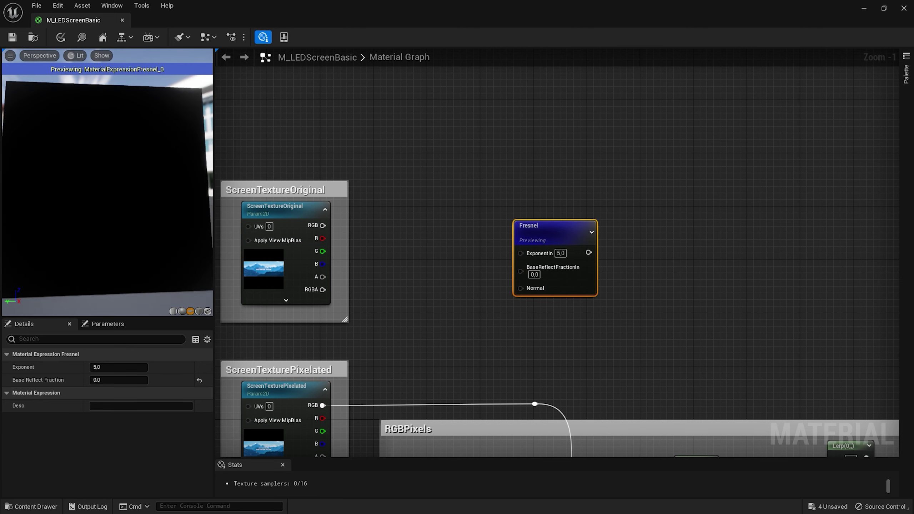
{"action": "left_click_drag", "start_coordinate": [96, 208], "coordinate": [130, 196]}
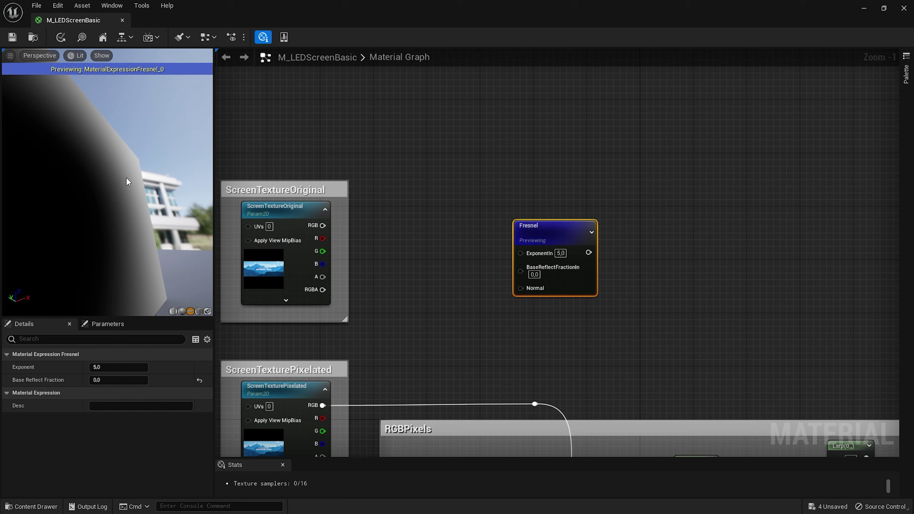
{"action": "left_click_drag", "start_coordinate": [124, 199], "coordinate": [73, 196]}
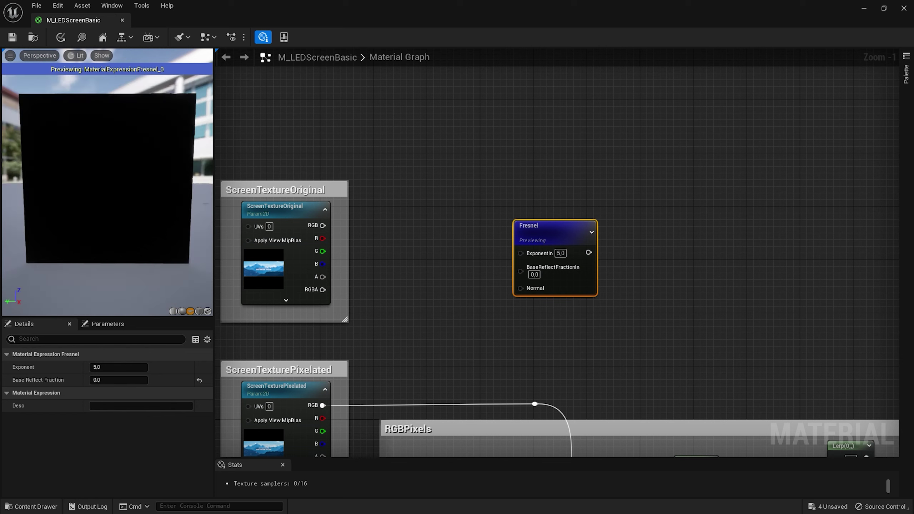
{"action": "right_click", "coordinate": [544, 234]}
{"action": "left_click", "coordinate": [593, 255]}
Drive the Fresnel exponent with a FresnelFalloff scalar parameter defaulting to 5
{"action": "left_click_drag", "start_coordinate": [563, 226], "coordinate": [629, 227]}
{"action": "scroll", "coordinate": [508, 259], "scroll_direction": "up", "scroll_amount": 1}
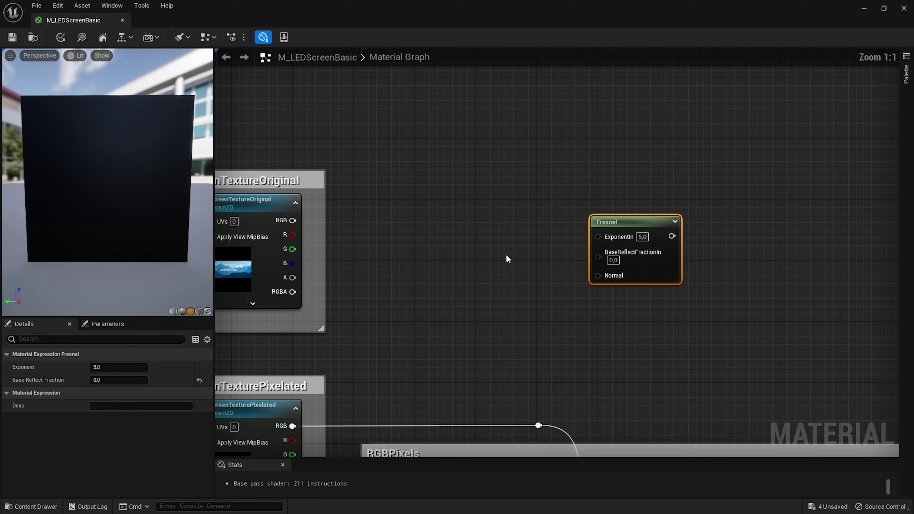
{"action": "left_click", "coordinate": [457, 267]}
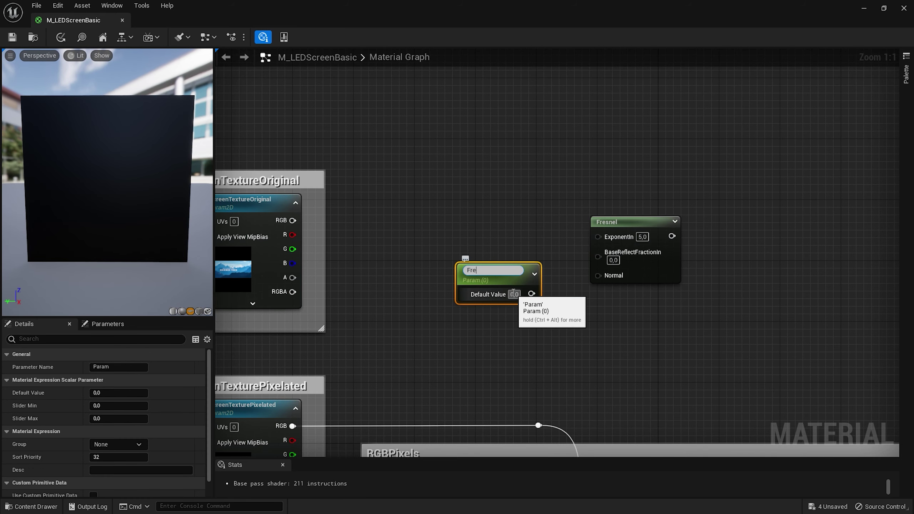
{"action": "type", "text": "FresnelFalloff"}
{"action": "key", "text": "Return"}
{"action": "left_click", "coordinate": [514, 292]}
{"action": "type", "text": "5"}
{"action": "key", "text": "Return"}
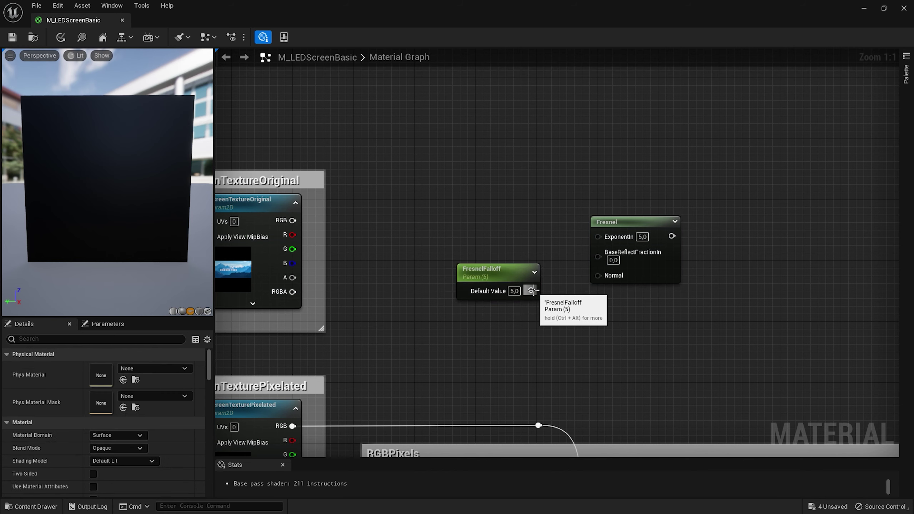
{"action": "left_click_drag", "start_coordinate": [533, 292], "coordinate": [598, 237]}
{"action": "left_click_drag", "start_coordinate": [515, 273], "coordinate": [548, 224]}
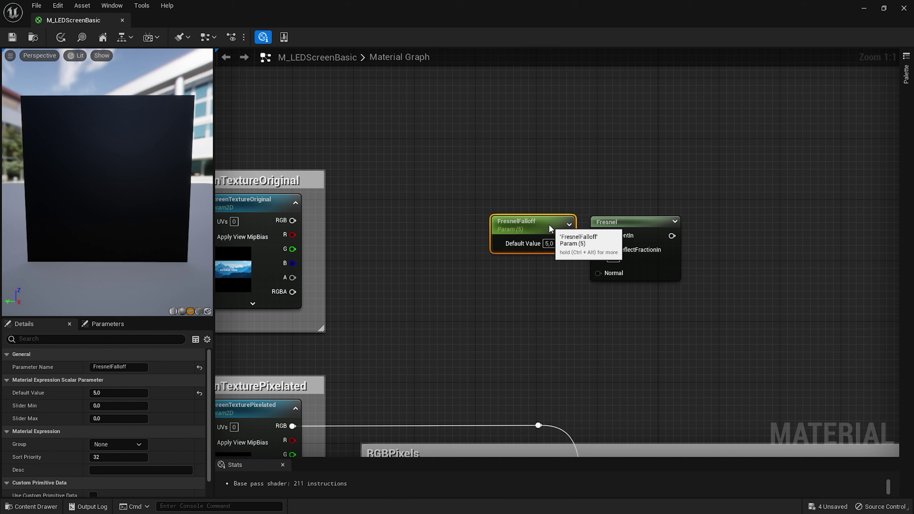
{"action": "right_click_drag", "start_coordinate": [634, 309], "coordinate": [541, 266]}
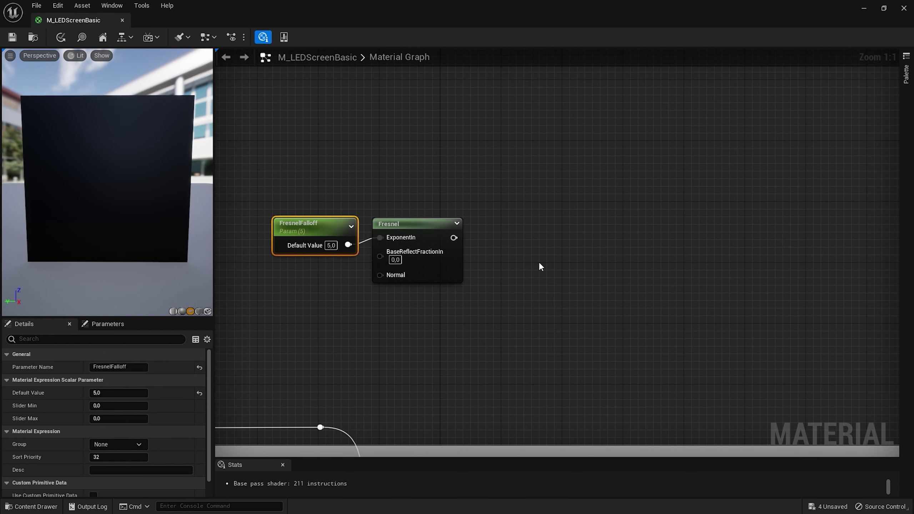
Add a Lerp with Fresnel as Alpha and ScreenTextureOriginal RGB as B
{"action": "left_click", "coordinate": [552, 236]}
{"action": "left_click_drag", "start_coordinate": [564, 235], "coordinate": [567, 190]}
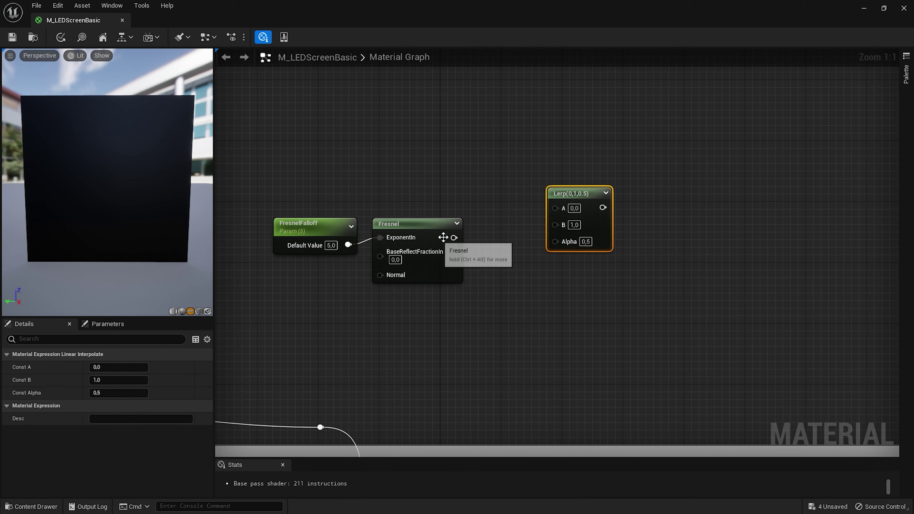
{"action": "left_click_drag", "start_coordinate": [455, 238], "coordinate": [557, 243]}
{"action": "right_click_drag", "start_coordinate": [444, 292], "coordinate": [659, 301]}
{"action": "left_click_drag", "start_coordinate": [291, 231], "coordinate": [773, 233]}
Feed the Add result into the Lerp's A input and tidy the node layout
{"action": "right_click_drag", "start_coordinate": [763, 272], "coordinate": [670, 228]}
{"action": "scroll", "coordinate": [671, 228], "scroll_direction": "down", "scroll_amount": 5}
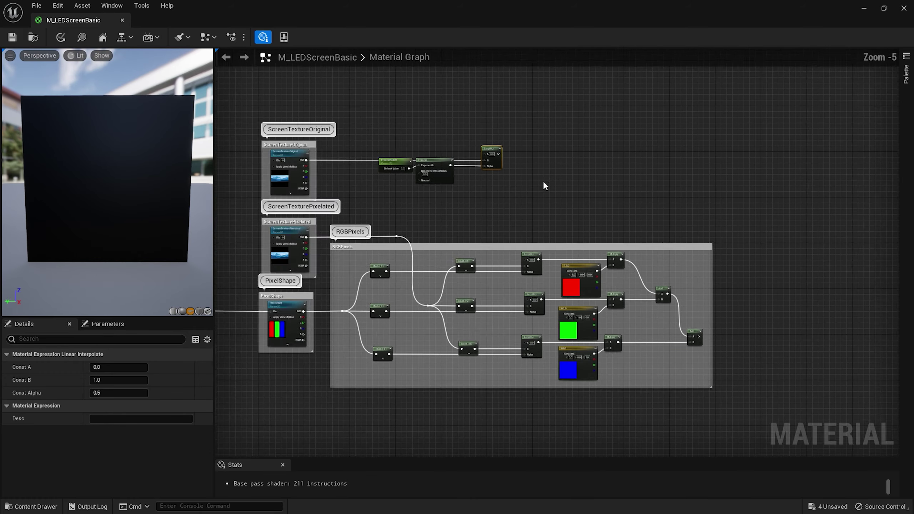
{"action": "left_click_drag", "start_coordinate": [387, 133], "coordinate": [741, 313]}
{"action": "scroll", "coordinate": [701, 301], "scroll_direction": "up", "scroll_amount": 2}
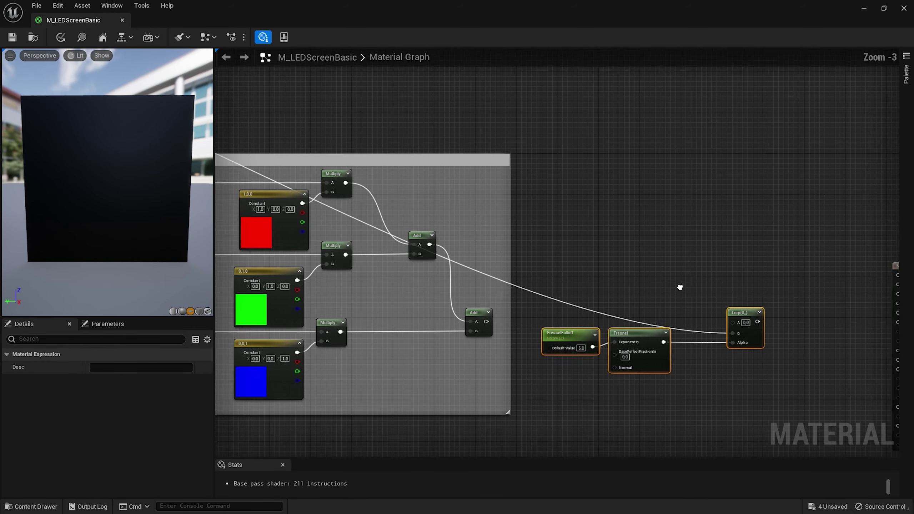
{"action": "right_click_drag", "start_coordinate": [501, 321], "coordinate": [429, 270]}
{"action": "left_click_drag", "start_coordinate": [412, 268], "coordinate": [670, 267]}
{"action": "scroll", "coordinate": [612, 267], "scroll_direction": "down", "scroll_amount": 3}
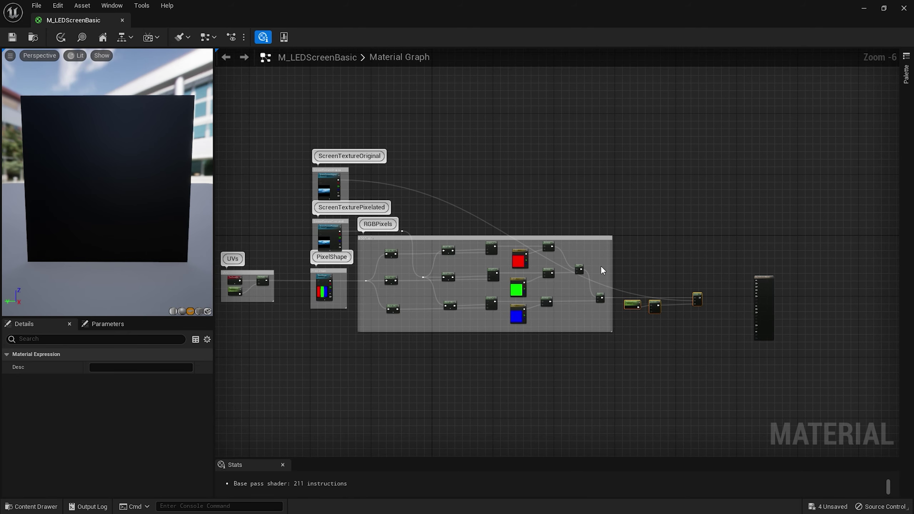
{"action": "scroll", "coordinate": [504, 237], "scroll_direction": "up", "scroll_amount": 1}
{"action": "left_click_drag", "start_coordinate": [489, 219], "coordinate": [672, 149]}
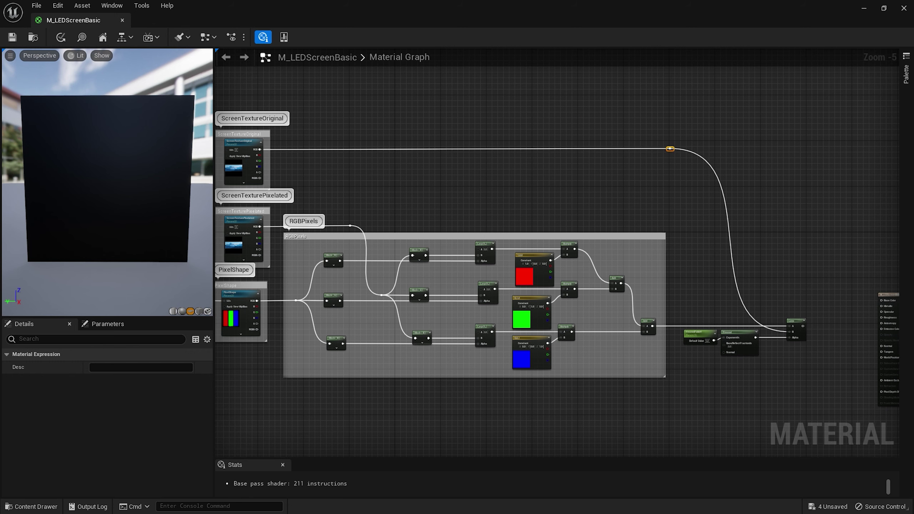
Group FresnelFalloff, Fresnel and Lerp under a ViewAngleControl comment
{"action": "right_click_drag", "start_coordinate": [755, 260], "coordinate": [493, 203]}
{"action": "scroll", "coordinate": [495, 247], "scroll_direction": "up", "scroll_amount": 3}
{"action": "left_click_drag", "start_coordinate": [358, 347], "coordinate": [337, 358]}
{"action": "type", "text": "cViewAngleControl"}
{"action": "key", "text": "Return"}
Connect the Lerp output to Emissive Color and select T_LED_Pixel_03_Mask_Line in LED_Screen
{"action": "left_click_drag", "start_coordinate": [587, 292], "coordinate": [758, 292]}
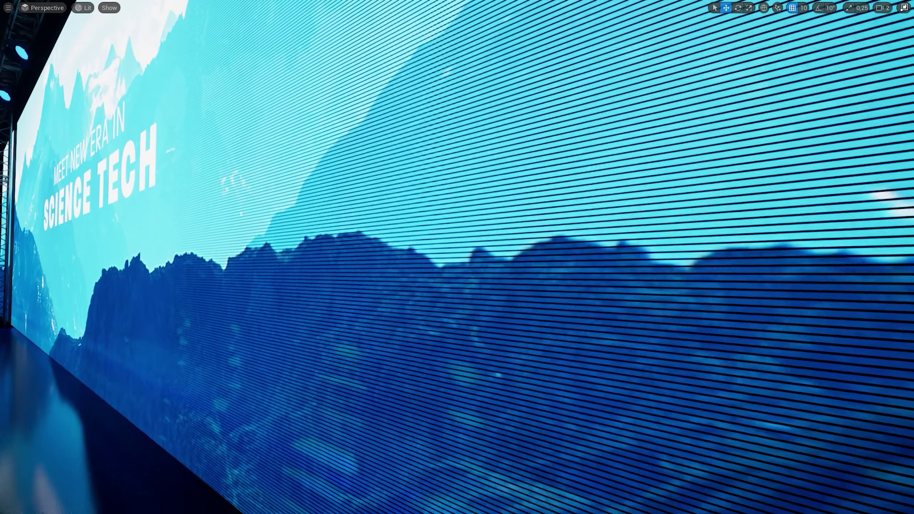
{"action": "left_click", "coordinate": [273, 366]}
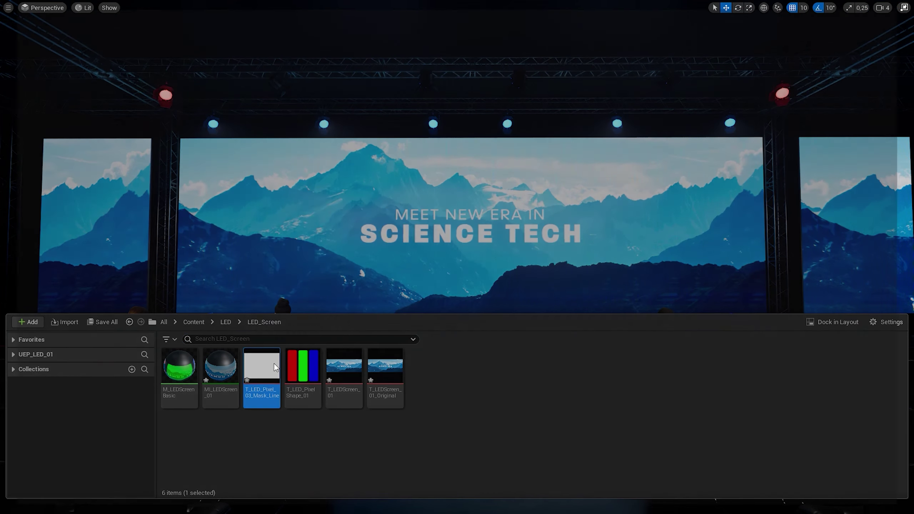
Add T_LED_Pixel_03_Mask_Line to the graph as a texture parameter named PixelMask_Line
{"action": "double_click", "coordinate": [274, 364]}
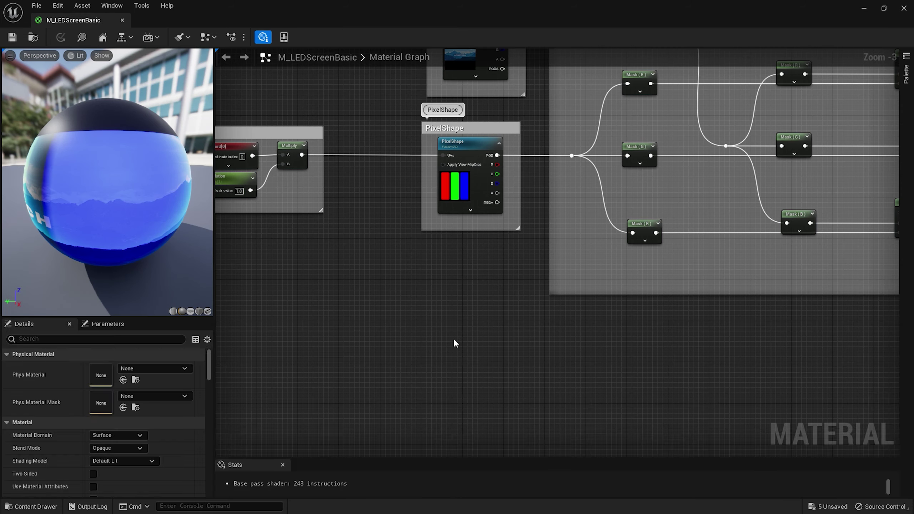
{"action": "key", "text": "ctrl+space"}
{"action": "left_click_drag", "start_coordinate": [262, 382], "coordinate": [454, 309]}
{"action": "scroll", "coordinate": [472, 328], "scroll_direction": "up", "scroll_amount": 2}
{"action": "right_click", "coordinate": [484, 318]}
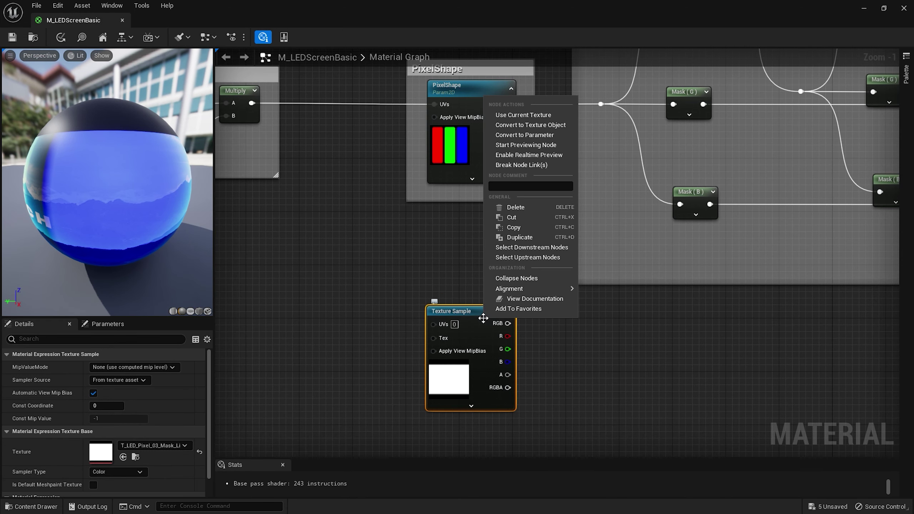
{"action": "left_click", "coordinate": [525, 136]}
{"action": "scroll", "coordinate": [559, 349], "scroll_direction": "up", "scroll_amount": 1}
{"action": "type", "text": "PixelMask_Line"}
{"action": "left_click", "coordinate": [435, 284]}
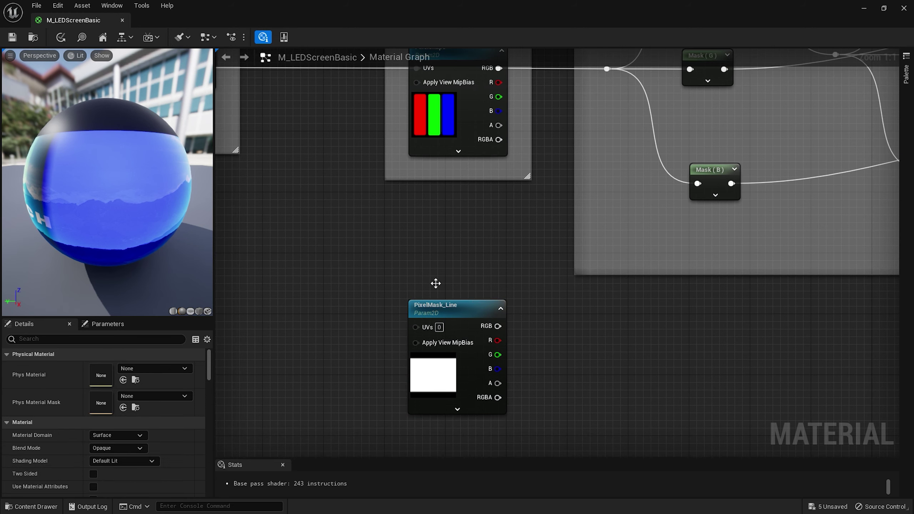
Wire the shared UVs from the Multiply node into PixelMask_Line's UVs input
{"action": "scroll", "coordinate": [445, 268], "scroll_direction": "down", "scroll_amount": 2}
{"action": "right_click_drag", "start_coordinate": [447, 267], "coordinate": [458, 292]}
{"action": "left_click_drag", "start_coordinate": [303, 142], "coordinate": [458, 336]}
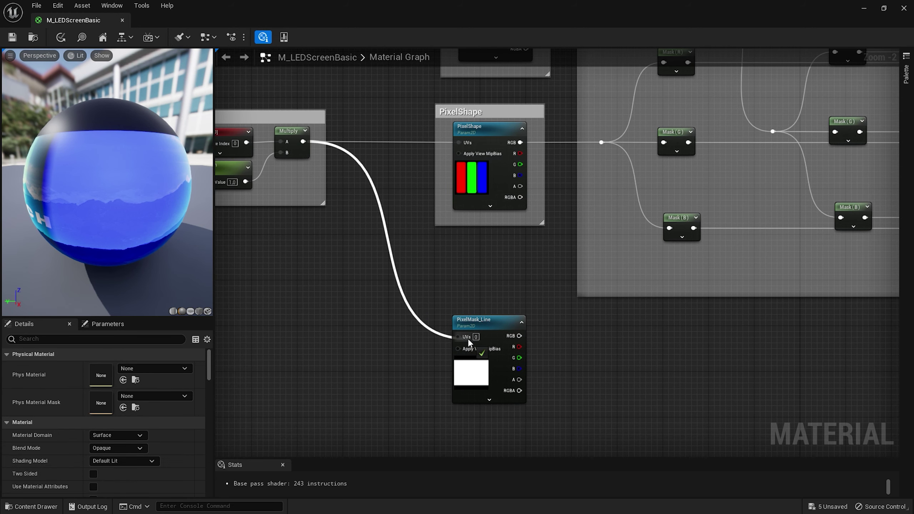
Wrap the PixelMask_Line node in its own comment group
{"action": "left_click", "coordinate": [517, 318]}
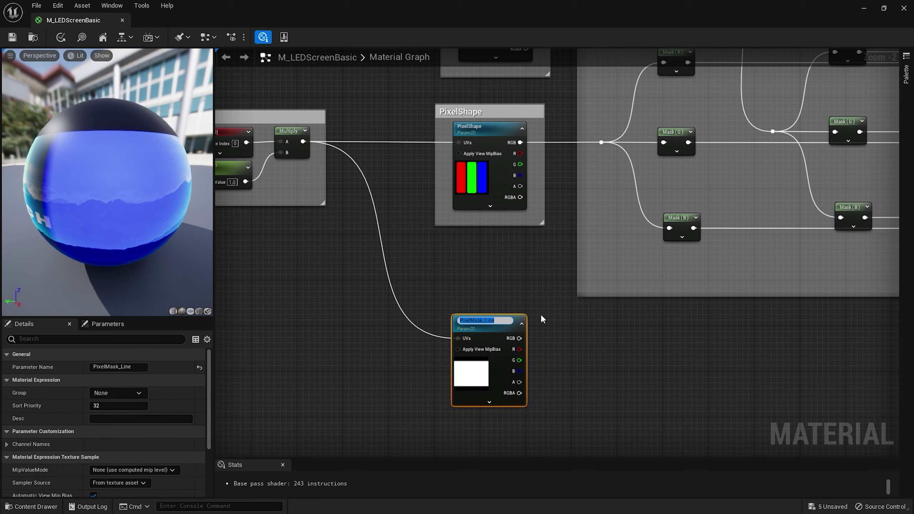
{"action": "left_click_drag", "start_coordinate": [536, 313], "coordinate": [443, 420]}
{"action": "key", "text": "c"}
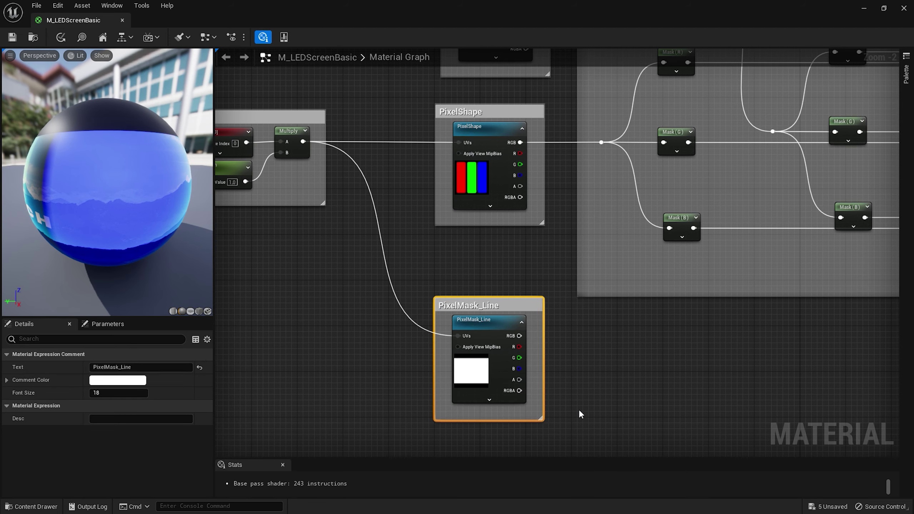
{"action": "left_click", "coordinate": [576, 411]}
{"action": "scroll", "coordinate": [575, 385], "scroll_direction": "down", "scroll_amount": 3}
{"action": "right_click_drag", "start_coordinate": [589, 381], "coordinate": [440, 326]}
{"action": "scroll", "coordinate": [413, 323], "scroll_direction": "up", "scroll_amount": 2}
Switch the material preview to a plane and face it head-on
{"action": "left_click", "coordinate": [191, 312]}
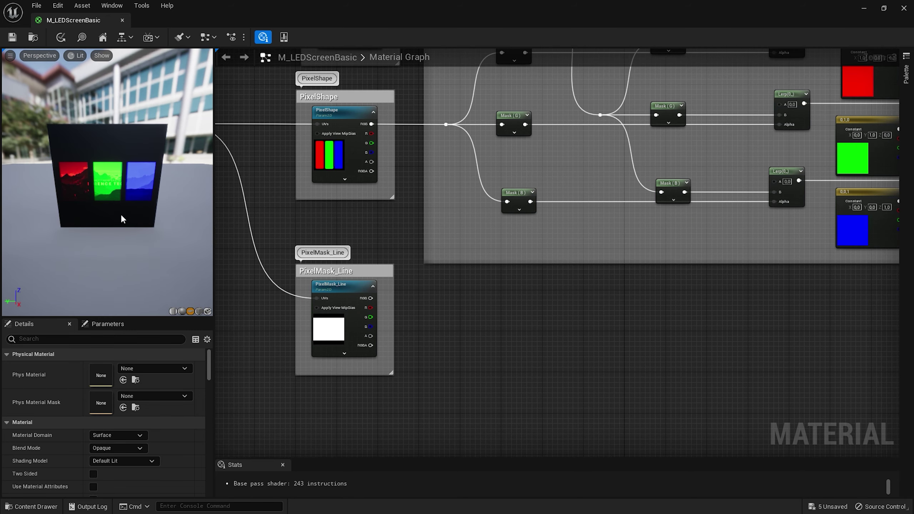
{"action": "left_click_drag", "start_coordinate": [122, 217], "coordinate": [122, 199]}
{"action": "right_click_drag", "start_coordinate": [122, 217], "coordinate": [124, 202]}
{"action": "scroll", "coordinate": [557, 329], "scroll_direction": "up", "scroll_amount": 1}
Add a Lerp using PixelMask_Line RGB as Alpha, moving the output node right
{"action": "left_click", "coordinate": [467, 300]}
{"action": "left_click_drag", "start_coordinate": [489, 302], "coordinate": [489, 280]}
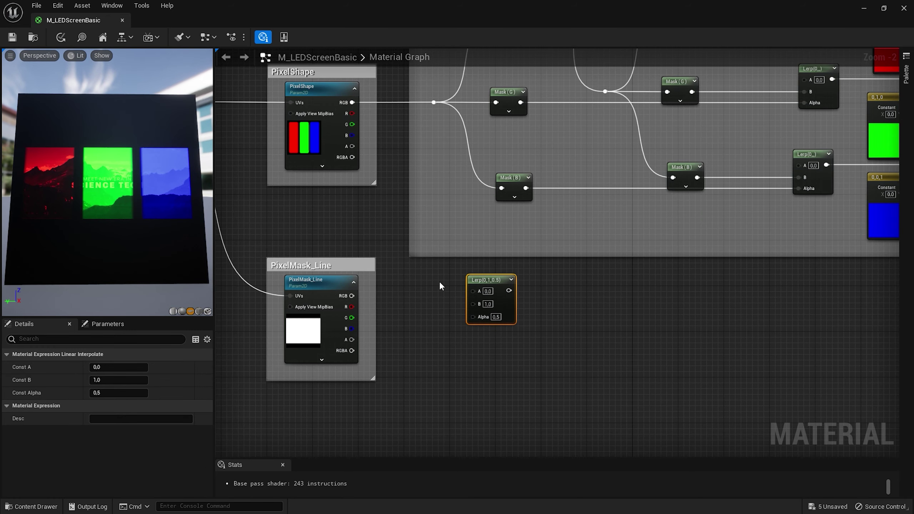
{"action": "left_click_drag", "start_coordinate": [353, 296], "coordinate": [486, 315]}
{"action": "scroll", "coordinate": [543, 340], "scroll_direction": "down", "scroll_amount": 5}
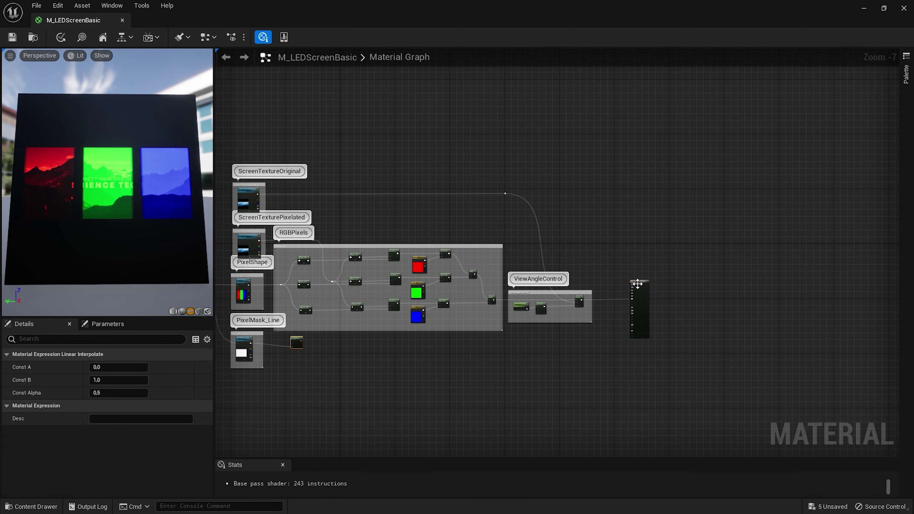
{"action": "left_click_drag", "start_coordinate": [637, 284], "coordinate": [814, 286]}
{"action": "left_click_drag", "start_coordinate": [297, 341], "coordinate": [359, 332]}
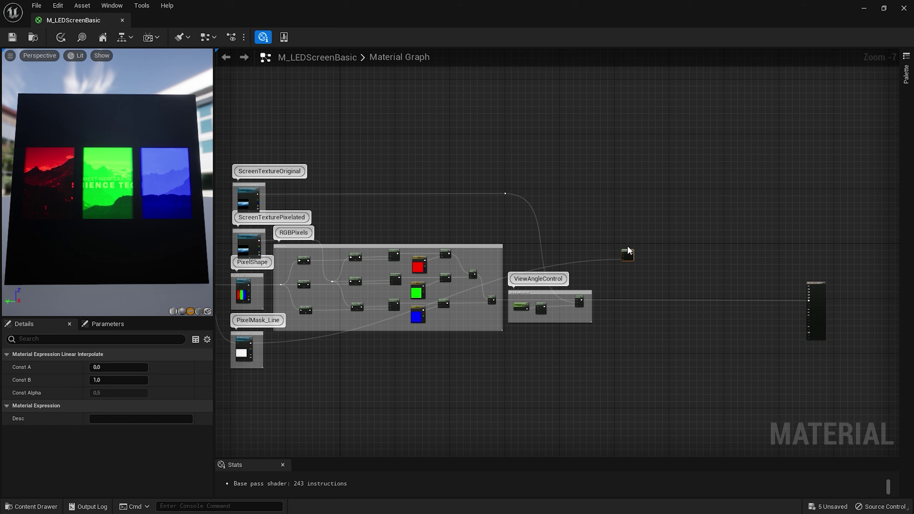
{"action": "scroll", "coordinate": [612, 253], "scroll_direction": "up", "scroll_amount": 4}
{"action": "left_click_drag", "start_coordinate": [630, 260], "coordinate": [615, 255]}
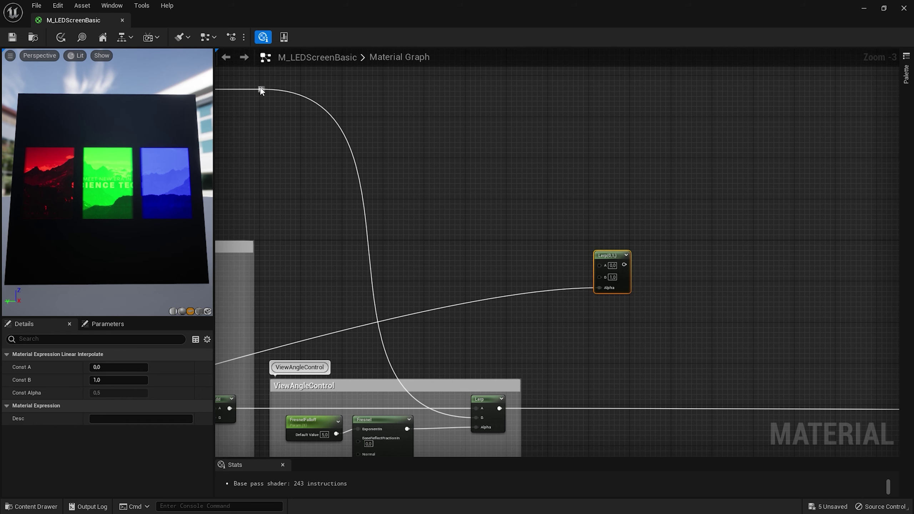
Feed the ScreenTextureOriginal reroute into the mask Lerp's B input
{"action": "left_click_drag", "start_coordinate": [262, 89], "coordinate": [601, 275]}
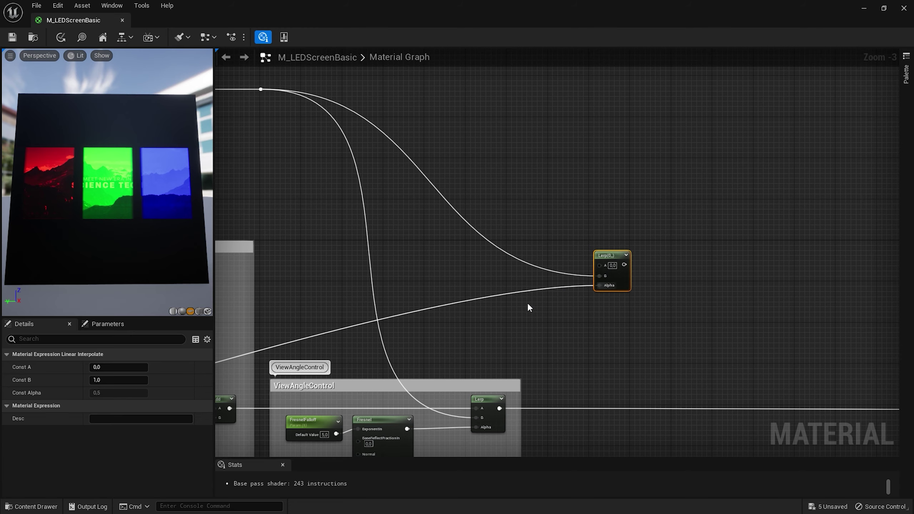
{"action": "scroll", "coordinate": [530, 308], "scroll_direction": "down", "scroll_amount": 2}
{"action": "left_click", "coordinate": [567, 243]}
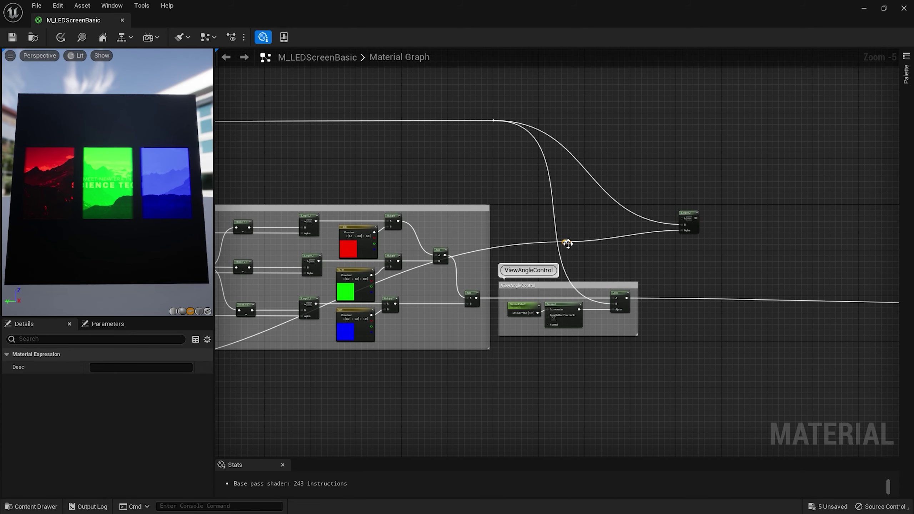
{"action": "left_click_drag", "start_coordinate": [621, 370], "coordinate": [620, 370]}
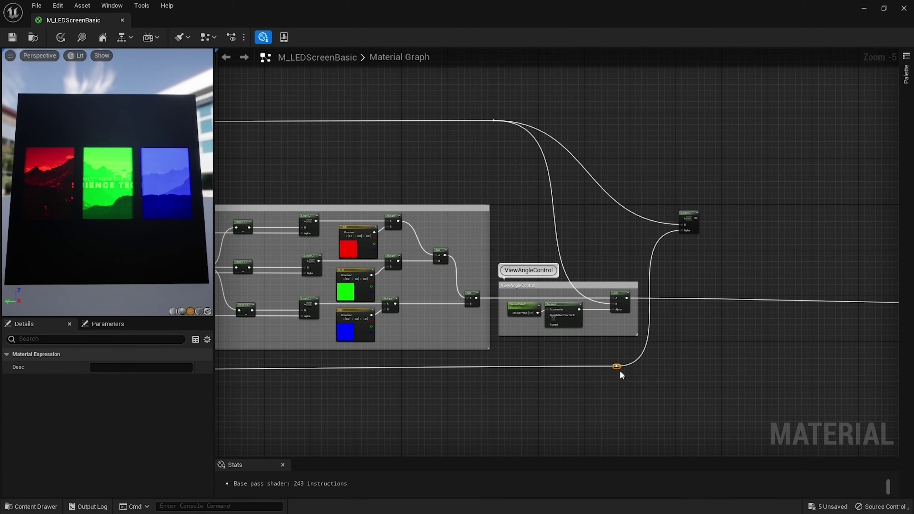
{"action": "scroll", "coordinate": [567, 223], "scroll_direction": "down", "scroll_amount": 3}
{"action": "right_click_drag", "start_coordinate": [460, 241], "coordinate": [667, 239]}
{"action": "scroll", "coordinate": [410, 258], "scroll_direction": "up", "scroll_amount": 8}
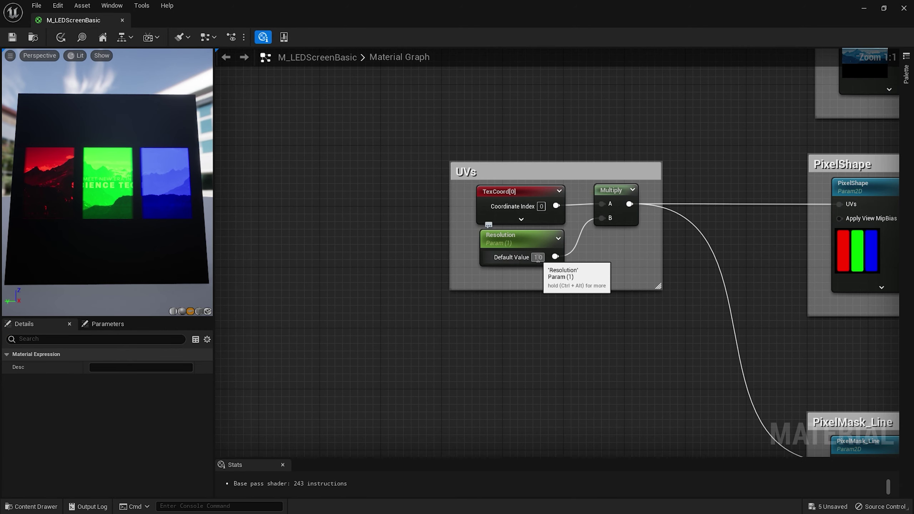
Set the Resolution parameter's default value to 1024
{"action": "left_click", "coordinate": [538, 257]}
{"action": "type", "text": "1024"}
{"action": "left_click", "coordinate": [551, 321]}
{"action": "scroll", "coordinate": [564, 324], "scroll_direction": "down", "scroll_amount": 4}
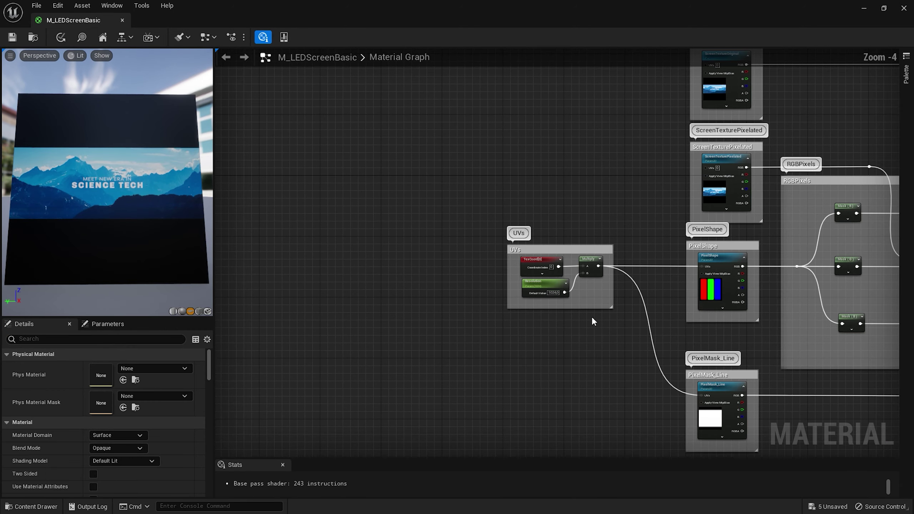
{"action": "right_click_drag", "start_coordinate": [594, 320], "coordinate": [294, 336]}
{"action": "right_click_drag", "start_coordinate": [860, 183], "coordinate": [450, 239]}
{"action": "scroll", "coordinate": [608, 260], "scroll_direction": "up", "scroll_amount": 4}
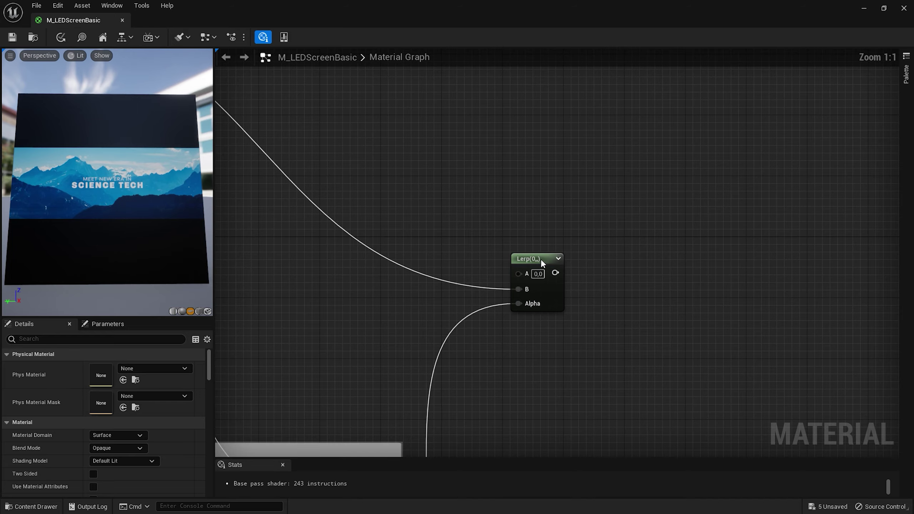
Preview the mask Lerp's output in an enlarged viewport, zooming in on the scanlines
{"action": "right_click", "coordinate": [540, 270]}
{"action": "left_click", "coordinate": [581, 280]}
{"action": "left_click_drag", "start_coordinate": [215, 295], "coordinate": [376, 310]}
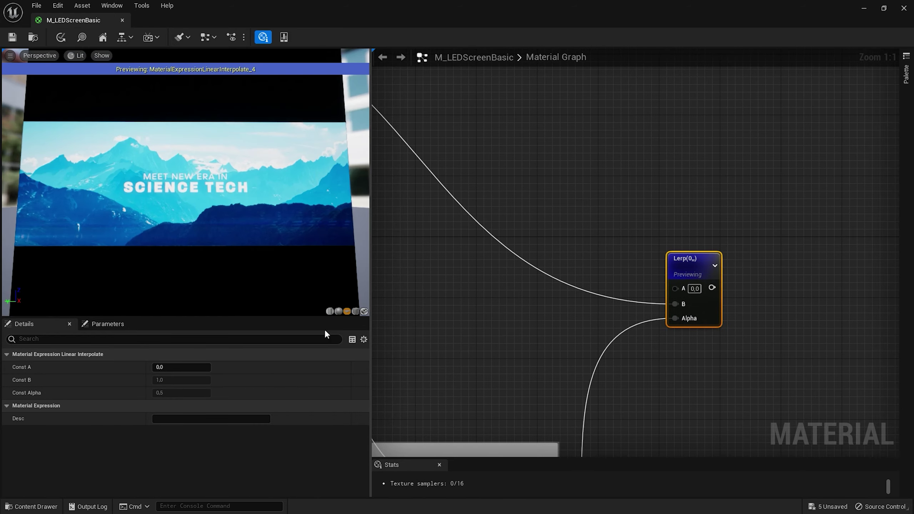
{"action": "left_click_drag", "start_coordinate": [319, 317], "coordinate": [303, 431]}
{"action": "left_click_drag", "start_coordinate": [259, 306], "coordinate": [310, 306]}
{"action": "right_click_drag", "start_coordinate": [260, 306], "coordinate": [260, 252]}
{"action": "right_click_drag", "start_coordinate": [133, 167], "coordinate": [133, 124]}
{"action": "right_click_drag", "start_coordinate": [133, 167], "coordinate": [133, 163]}
{"action": "left_click_drag", "start_coordinate": [150, 237], "coordinate": [166, 237]}
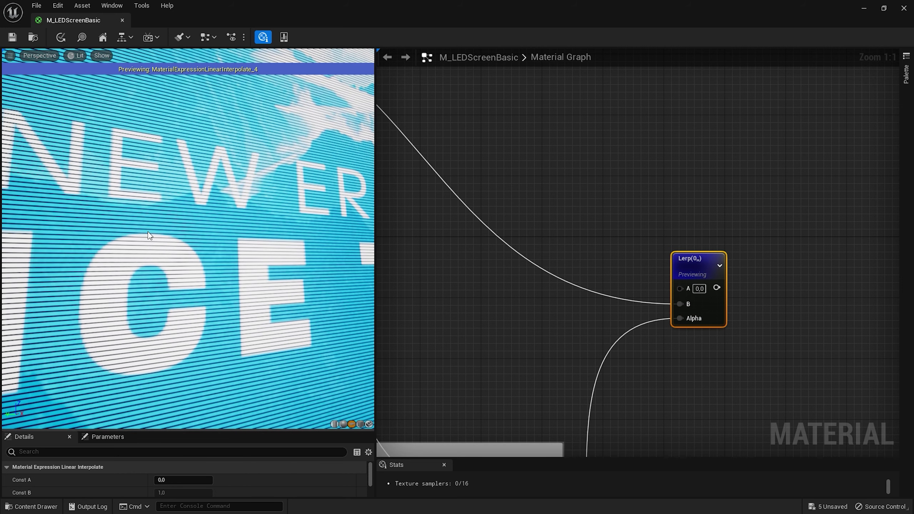
{"action": "right_click_drag", "start_coordinate": [150, 237], "coordinate": [150, 310]}
Shrink the preview panel back and stop previewing the Lerp node
{"action": "left_click_drag", "start_coordinate": [375, 225], "coordinate": [248, 234]}
{"action": "left_click_drag", "start_coordinate": [174, 431], "coordinate": [174, 334]}
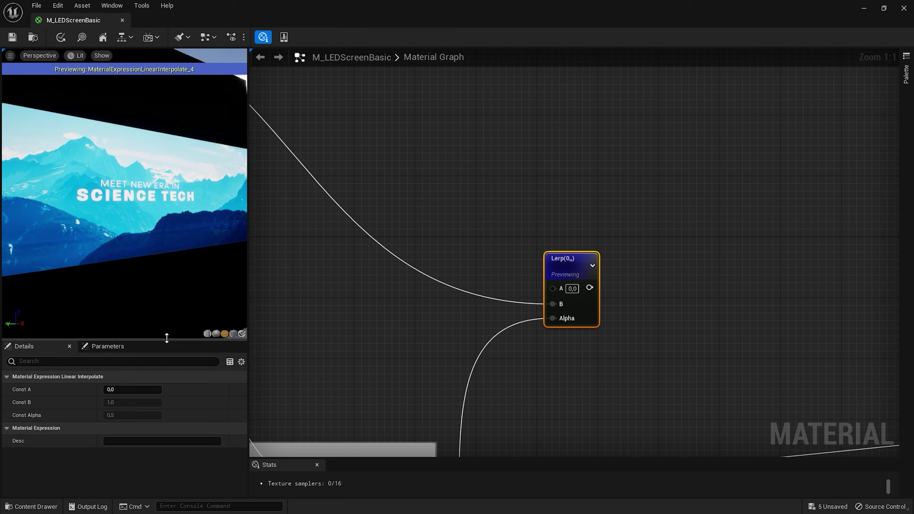
{"action": "left_click_drag", "start_coordinate": [249, 231], "coordinate": [185, 231]}
{"action": "right_click", "coordinate": [517, 262]}
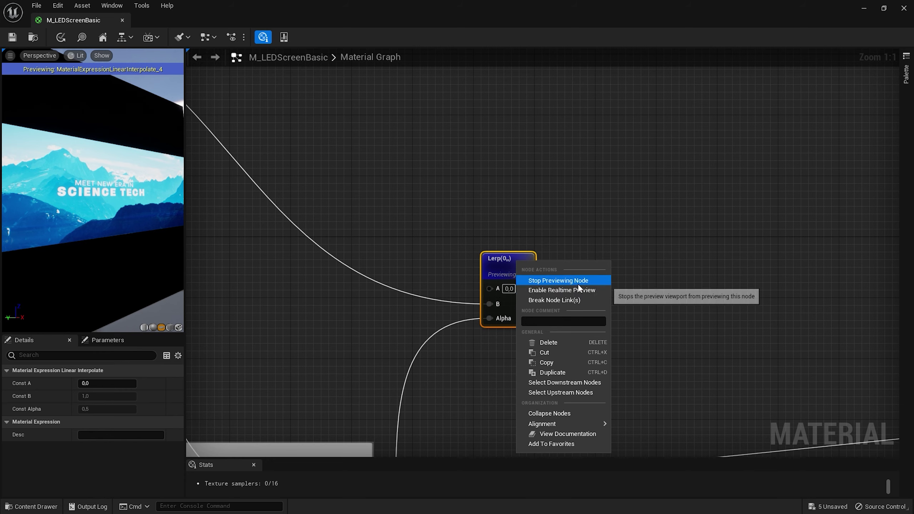
{"action": "left_click", "coordinate": [560, 280]}
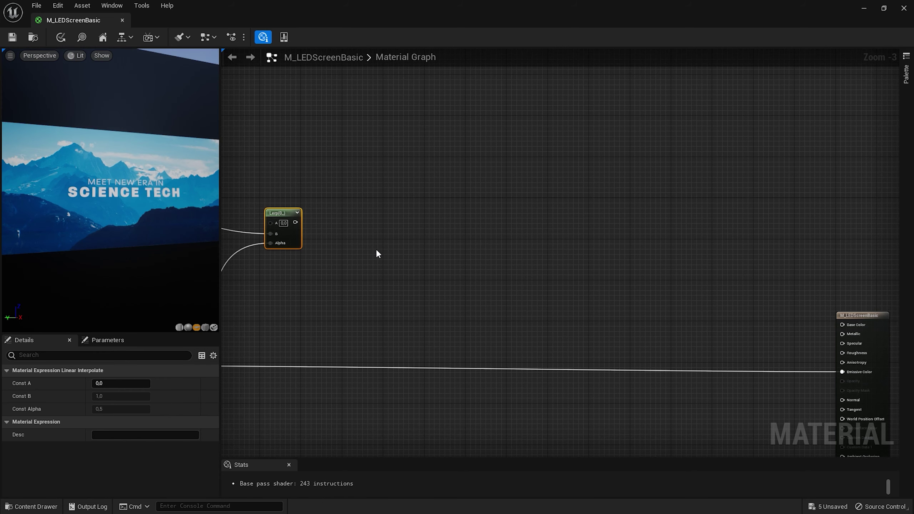
Add a PixelDepth node to the material graph
{"action": "right_click", "coordinate": [376, 249]}
{"action": "type", "text": "pixeldepth"}
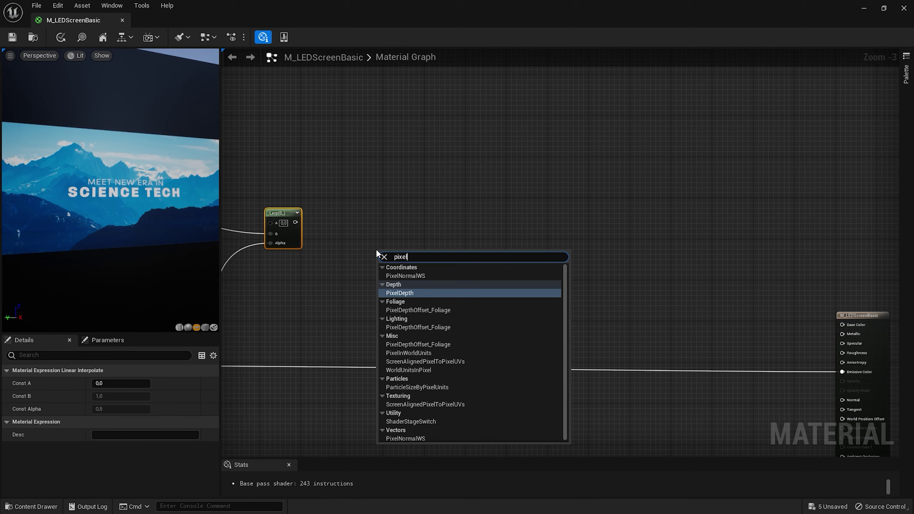
{"action": "left_click", "coordinate": [435, 270]}
{"action": "scroll", "coordinate": [412, 260], "scroll_direction": "up", "scroll_amount": 3}
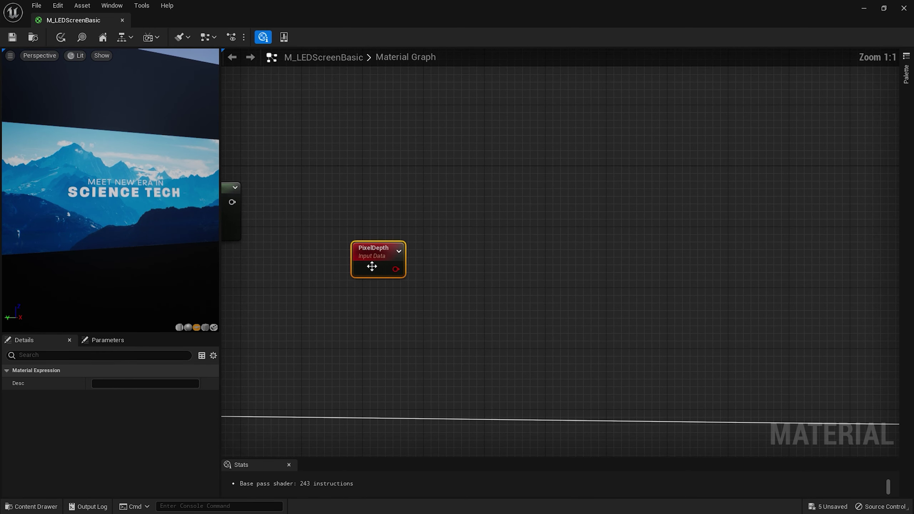
{"action": "right_click_drag", "start_coordinate": [423, 275], "coordinate": [368, 283]}
Chain Subtract, Multiply and Clamp nodes in sequence from PixelDepth's output
{"action": "left_click_drag", "start_coordinate": [330, 278], "coordinate": [414, 277]}
{"action": "type", "text": "subtr"}
{"action": "left_click", "coordinate": [468, 320]}
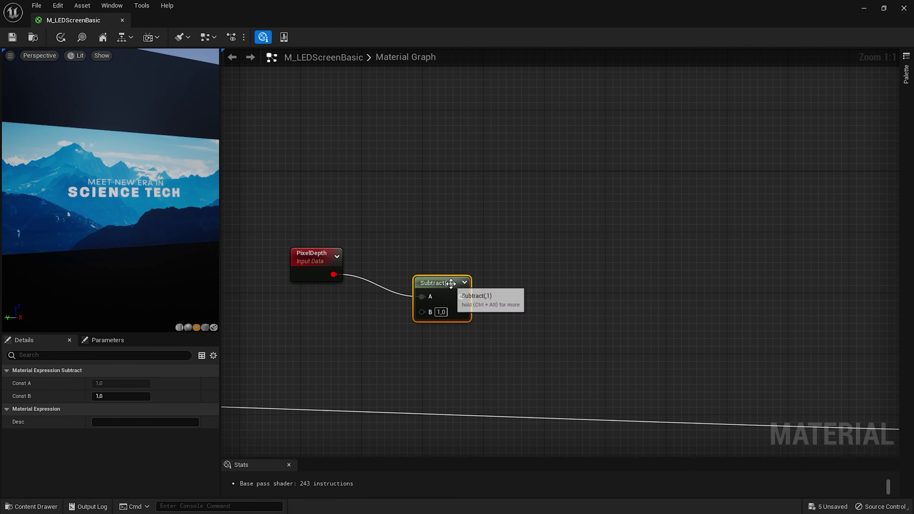
{"action": "left_click_drag", "start_coordinate": [455, 276], "coordinate": [501, 276]}
{"action": "type", "text": "mult"}
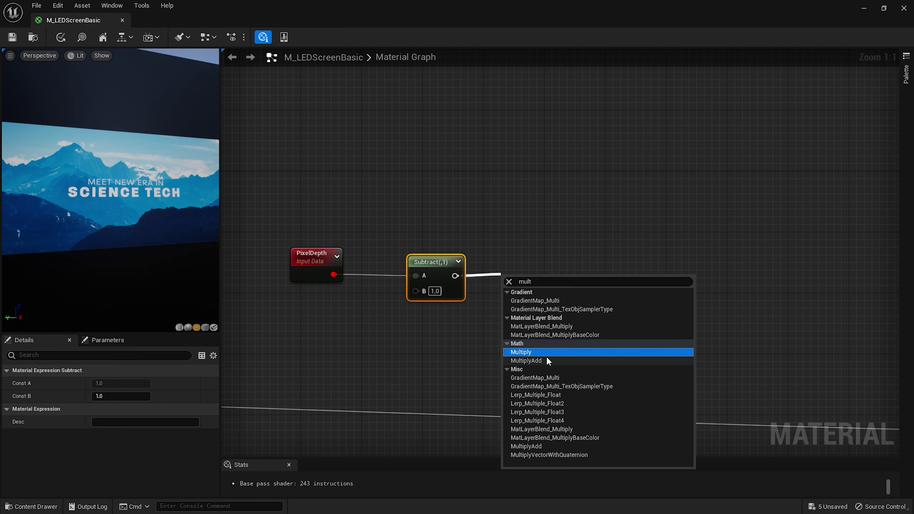
{"action": "left_click", "coordinate": [546, 353]}
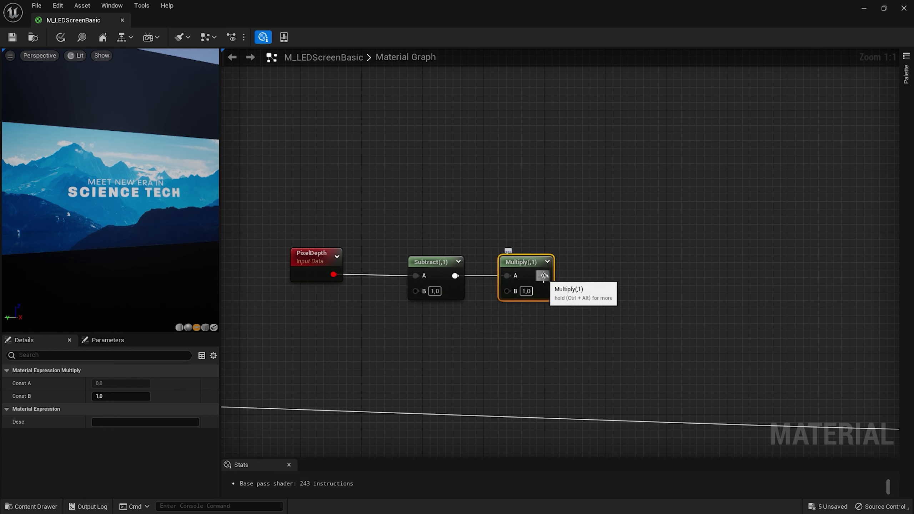
{"action": "left_click_drag", "start_coordinate": [544, 275], "coordinate": [590, 276]}
{"action": "type", "text": "clam"}
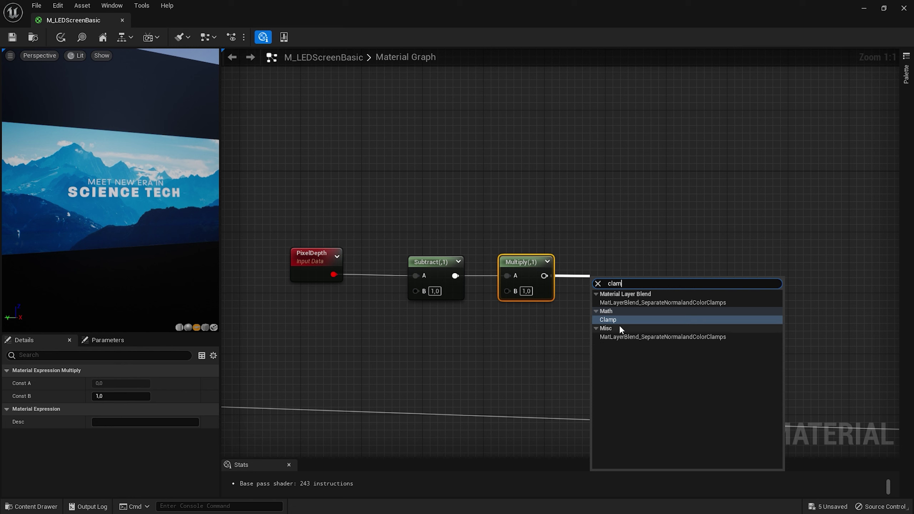
{"action": "left_click", "coordinate": [612, 320]}
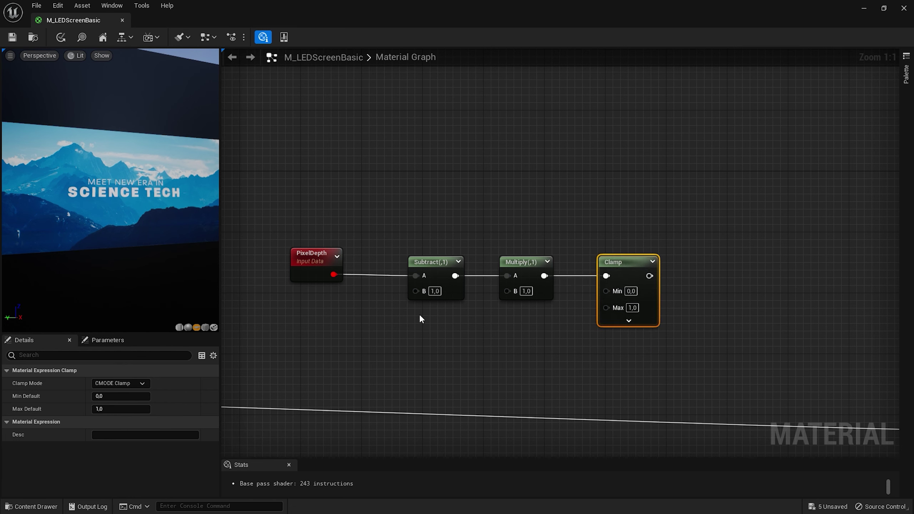
{"action": "left_click_drag", "start_coordinate": [318, 264], "coordinate": [329, 264]}
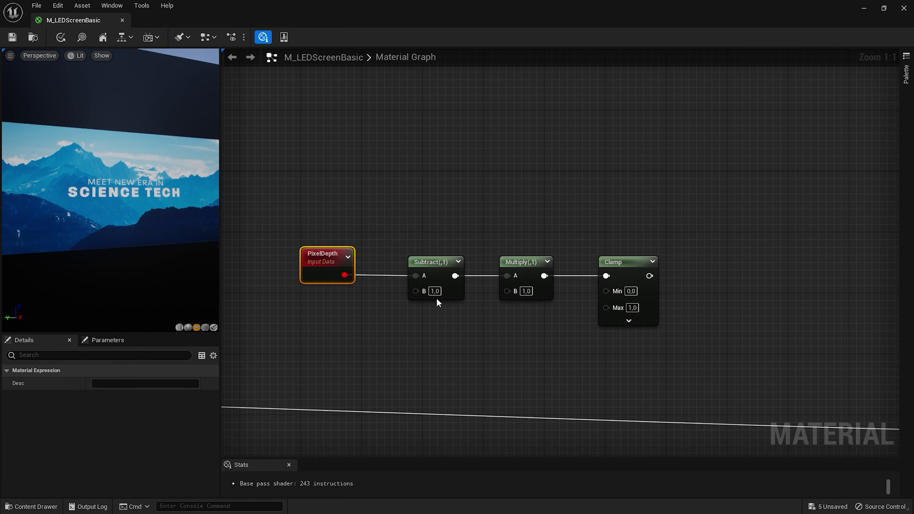
Add a Dinstance_Lines scalar parameter with default 250, wired into Subtract's B input
{"action": "left_click", "coordinate": [318, 313]}
{"action": "type", "text": "Dinstance_Li"}
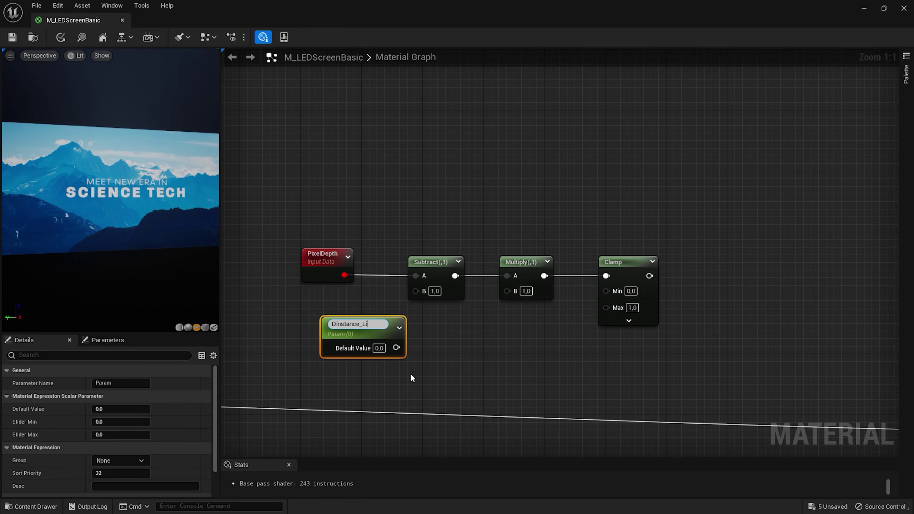
{"action": "type", "text": "nes"}
{"action": "left_click", "coordinate": [378, 349]}
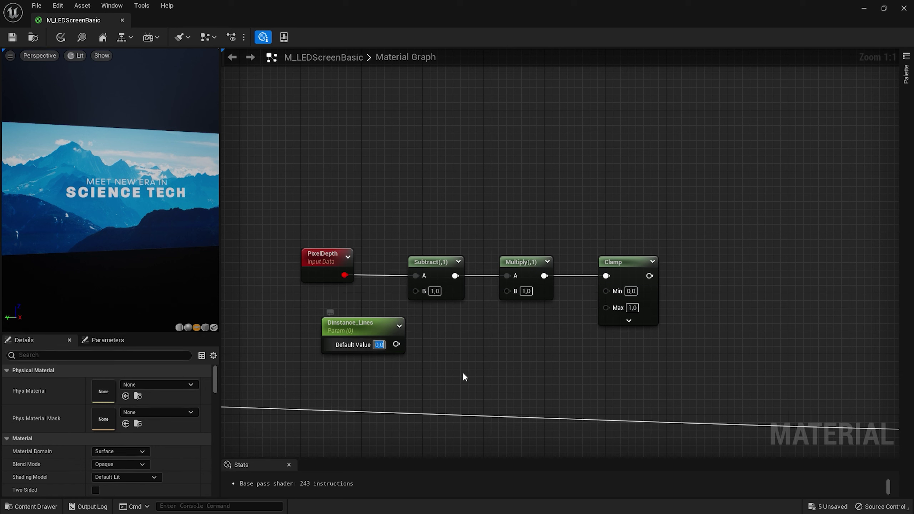
{"action": "type", "text": "25"}
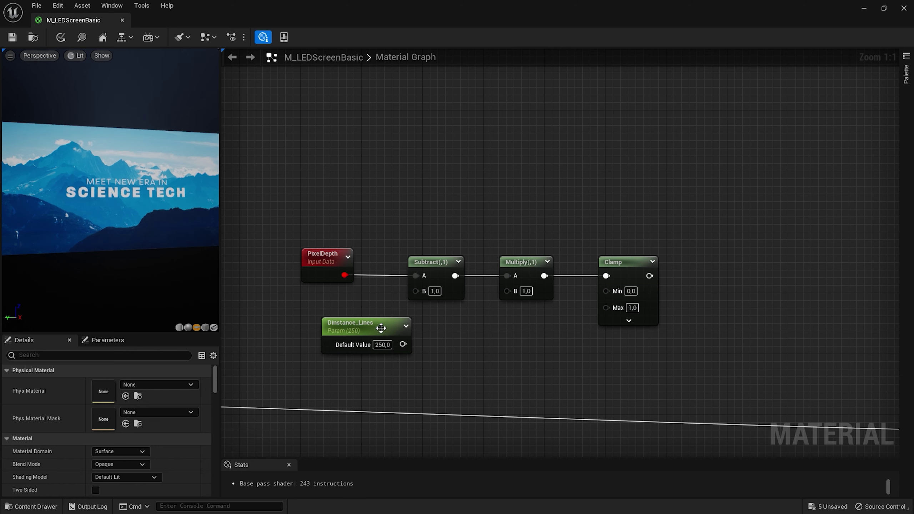
{"action": "left_click_drag", "start_coordinate": [377, 329], "coordinate": [417, 291]}
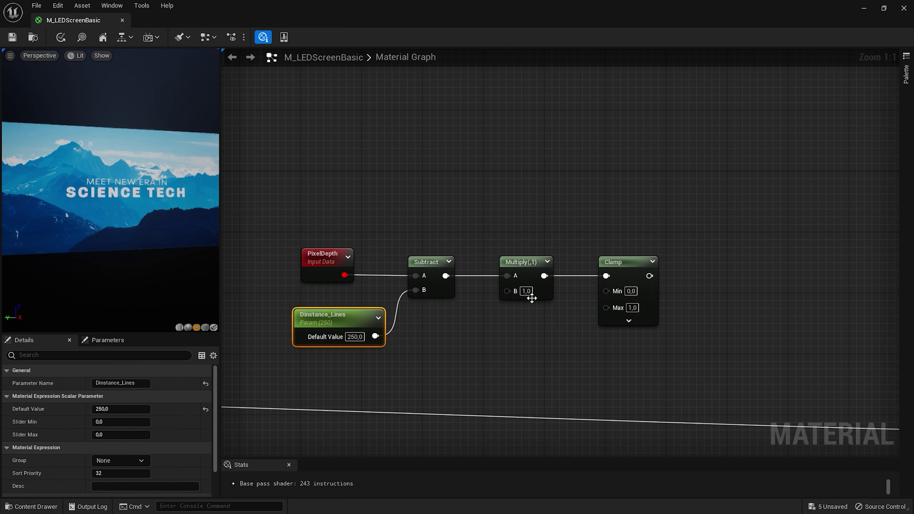
Set the Multiply node's B factor to 0.01
{"action": "type", "text": "0,01"}
{"action": "key", "text": "Return"}
{"action": "left_click", "coordinate": [572, 375]}
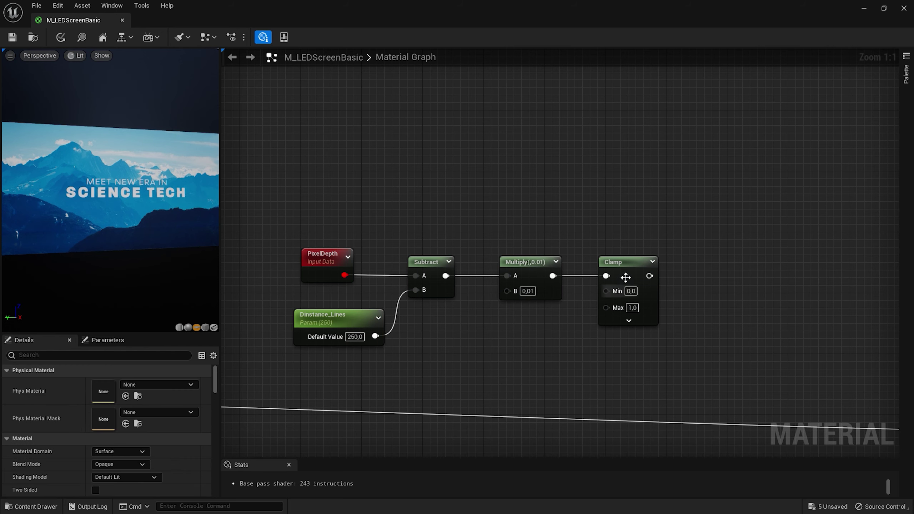
{"action": "right_click", "coordinate": [630, 268]}
Preview the Clamp node's output on the plane (solid black), then stop previewing it
{"action": "left_click", "coordinate": [660, 289]}
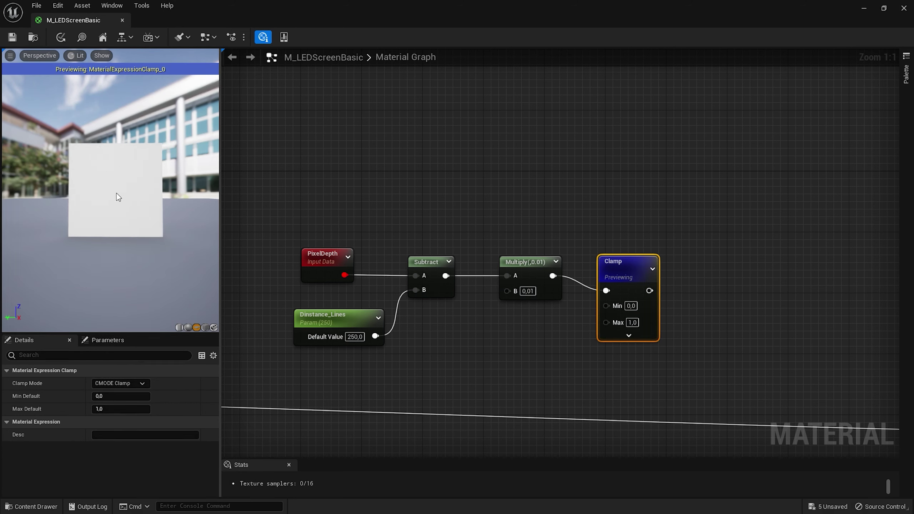
{"action": "scroll", "coordinate": [93, 194], "scroll_direction": "up", "scroll_amount": 2}
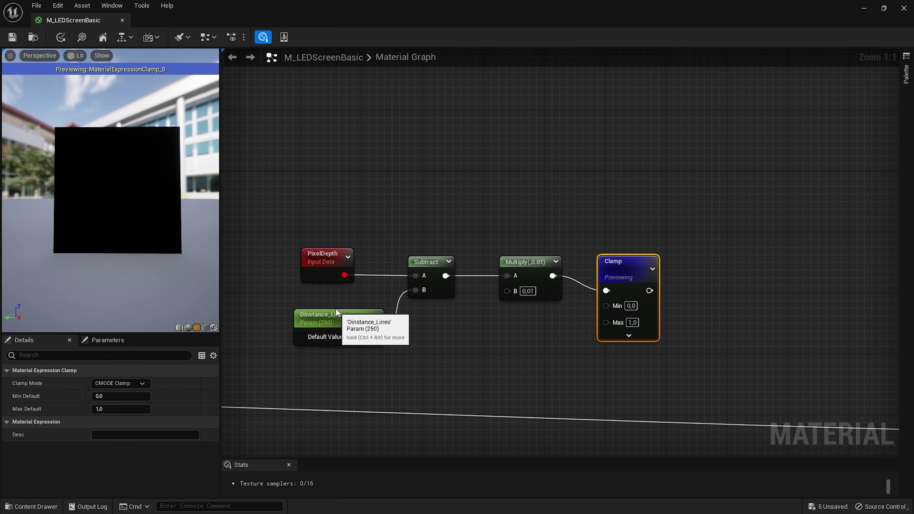
{"action": "left_click_drag", "start_coordinate": [337, 314], "coordinate": [344, 306]}
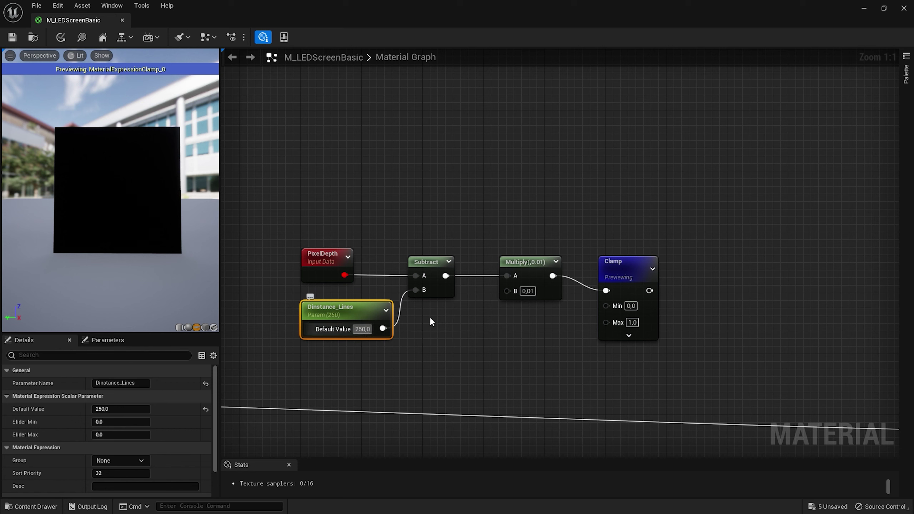
{"action": "right_click", "coordinate": [620, 269]}
{"action": "left_click", "coordinate": [675, 284]}
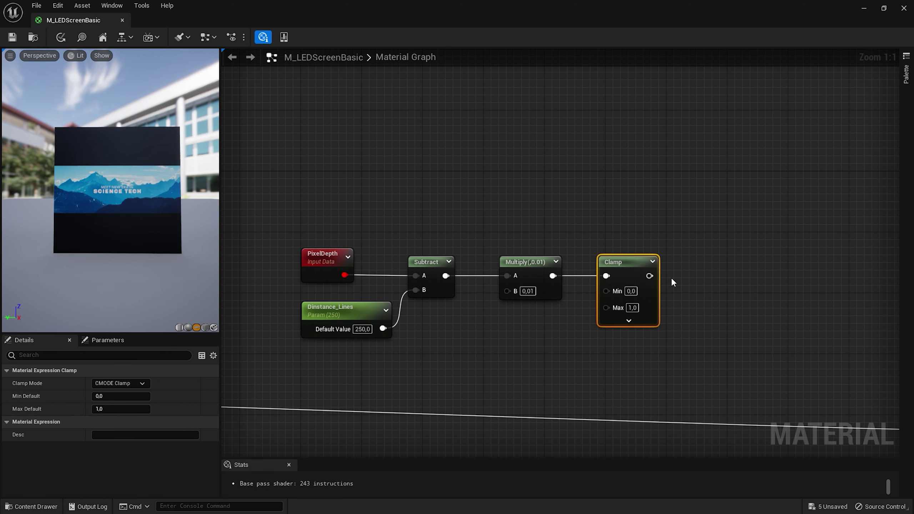